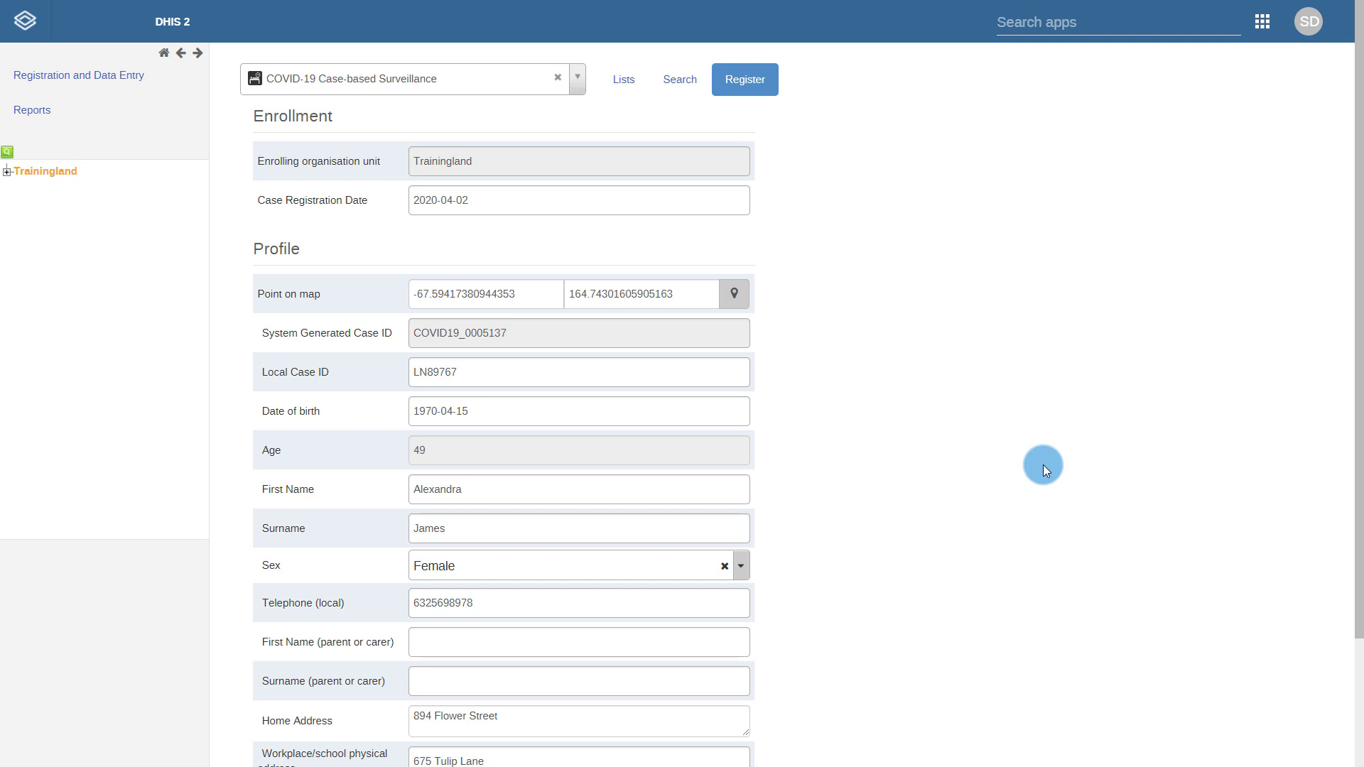
scroll(1043, 466, "down", 2)
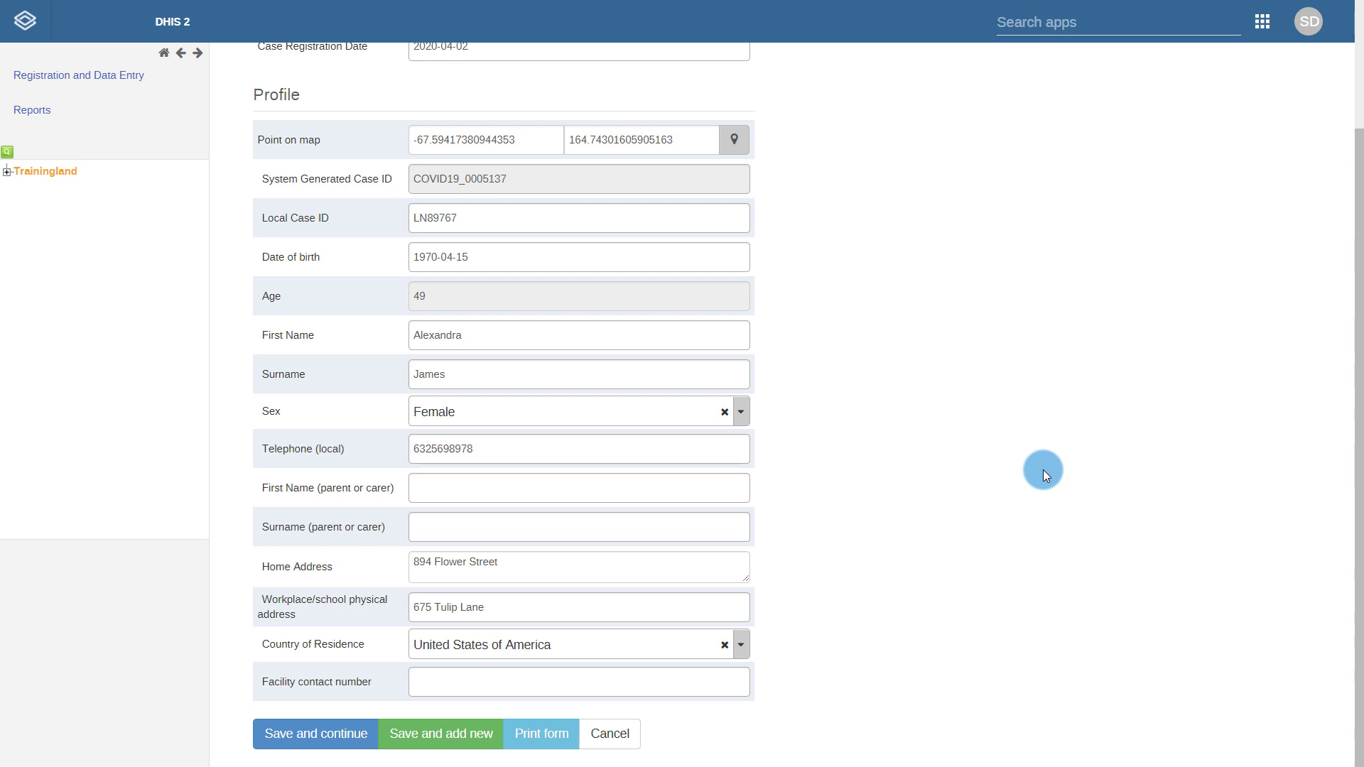
- Save the case registration and bring up the Stage 1 clinical examination event dated 2020-04-02
left_click(269, 737)
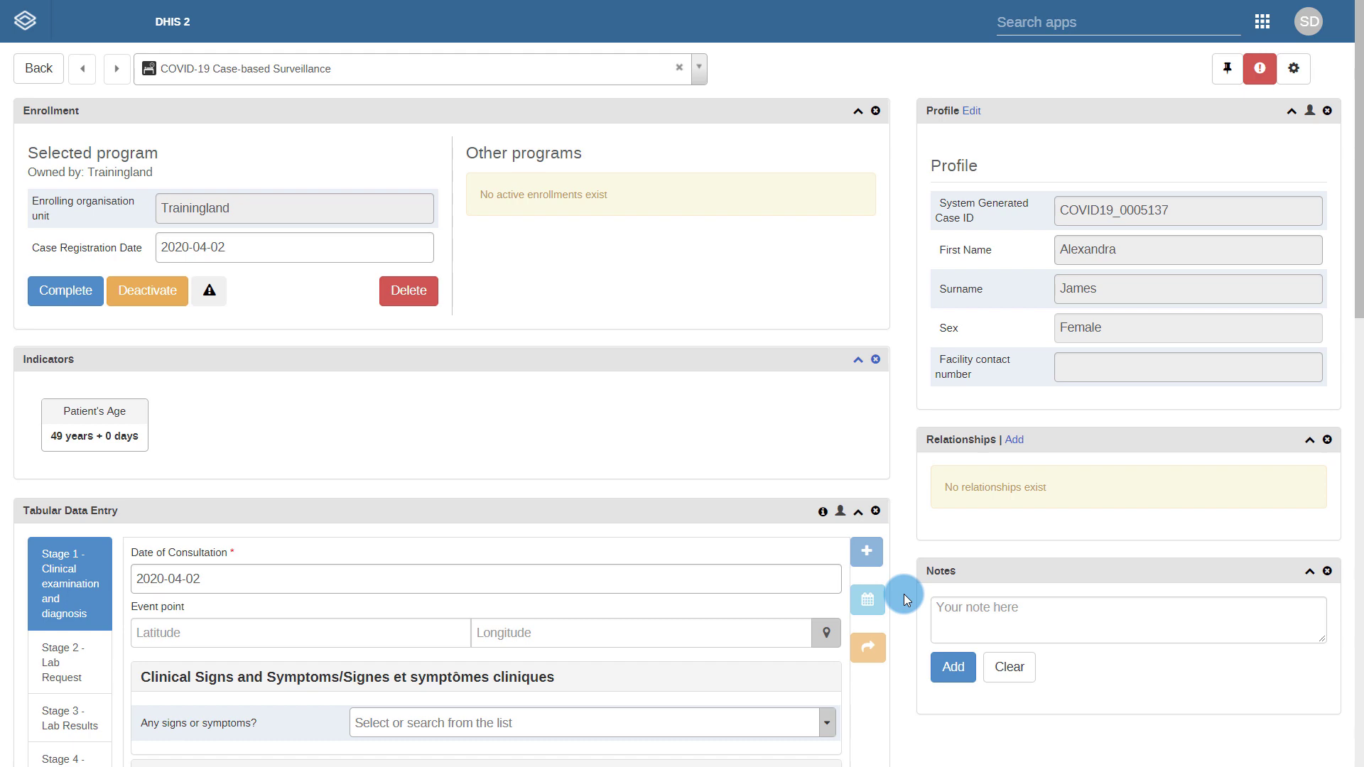
scroll(904, 594, "down", 6)
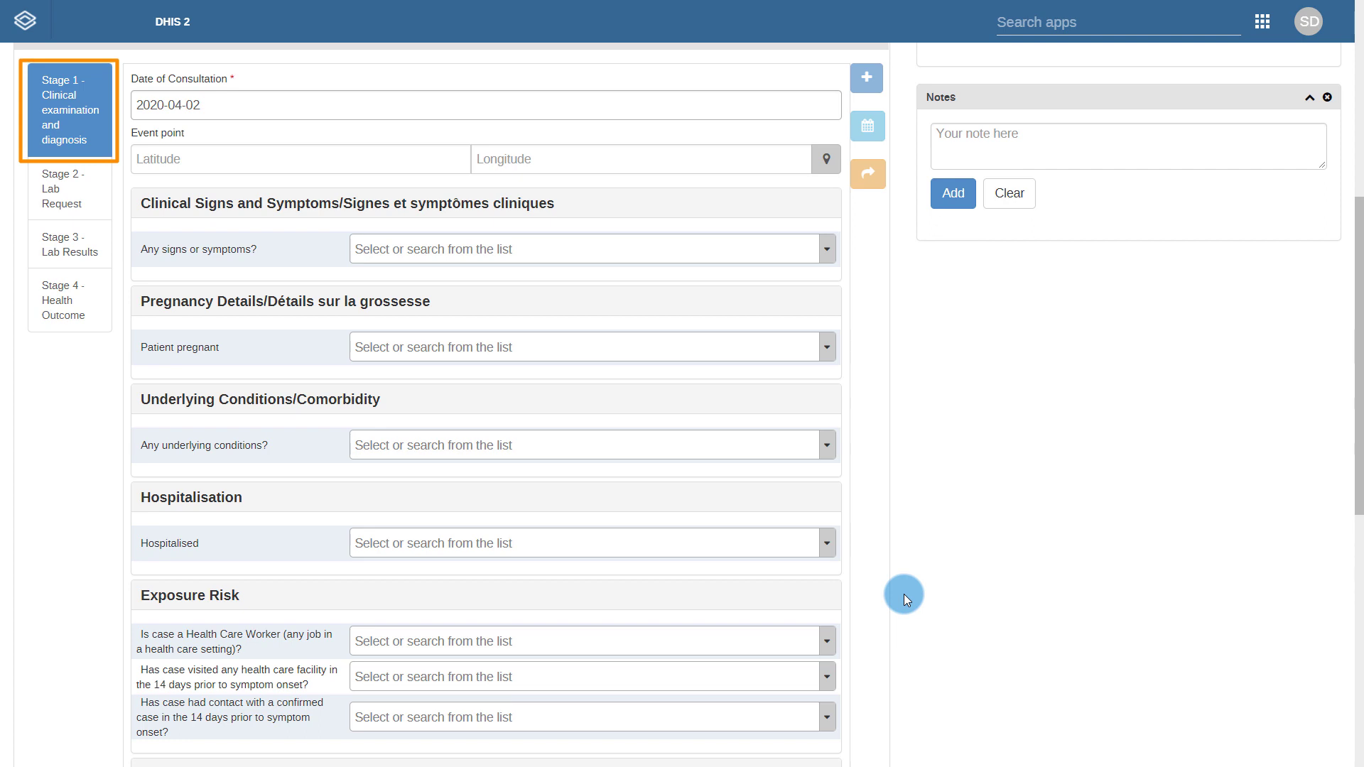
scroll(903, 593, "up", 7)
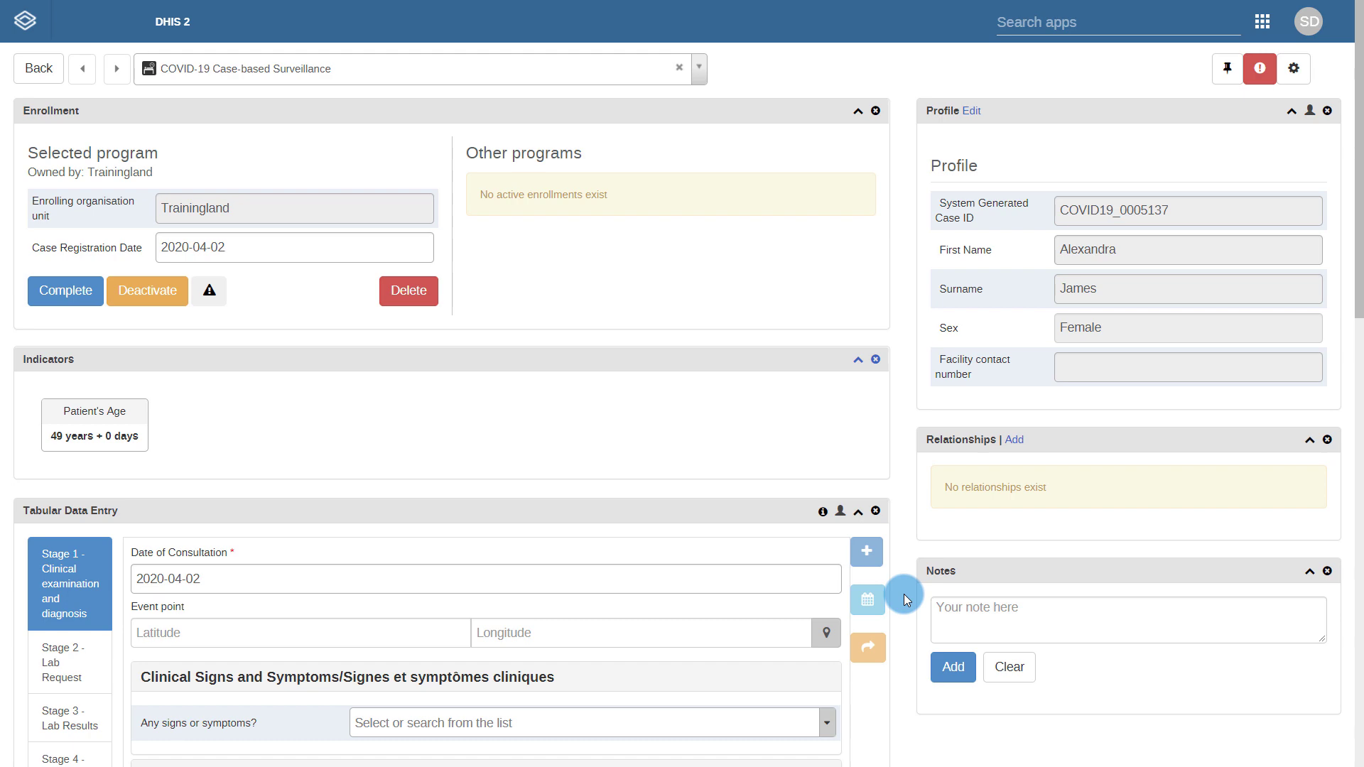
scroll(904, 594, "down", 5)
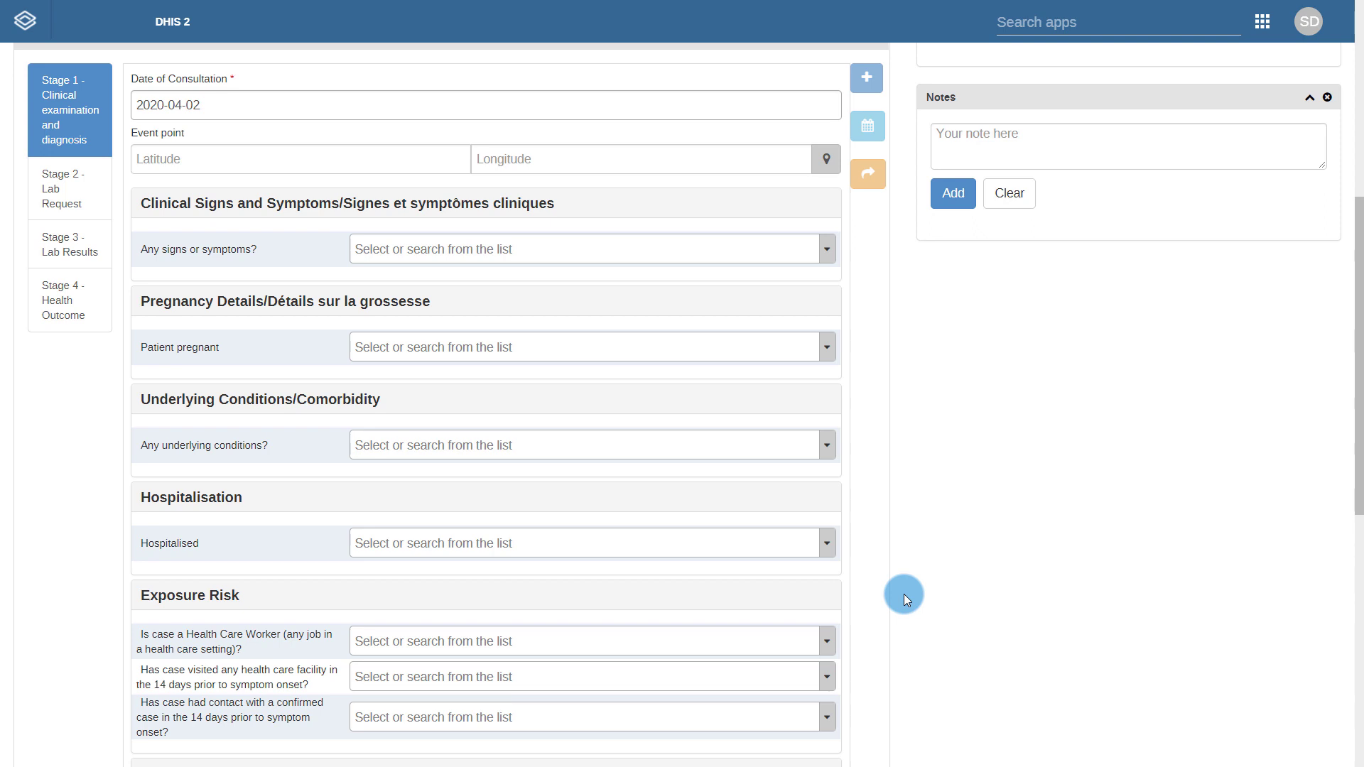
- Answer Yes for signs/symptoms, patient pregnant, underlying conditions and hospitalised in the Stage 1 form
left_click(672, 242)
left_click(541, 351)
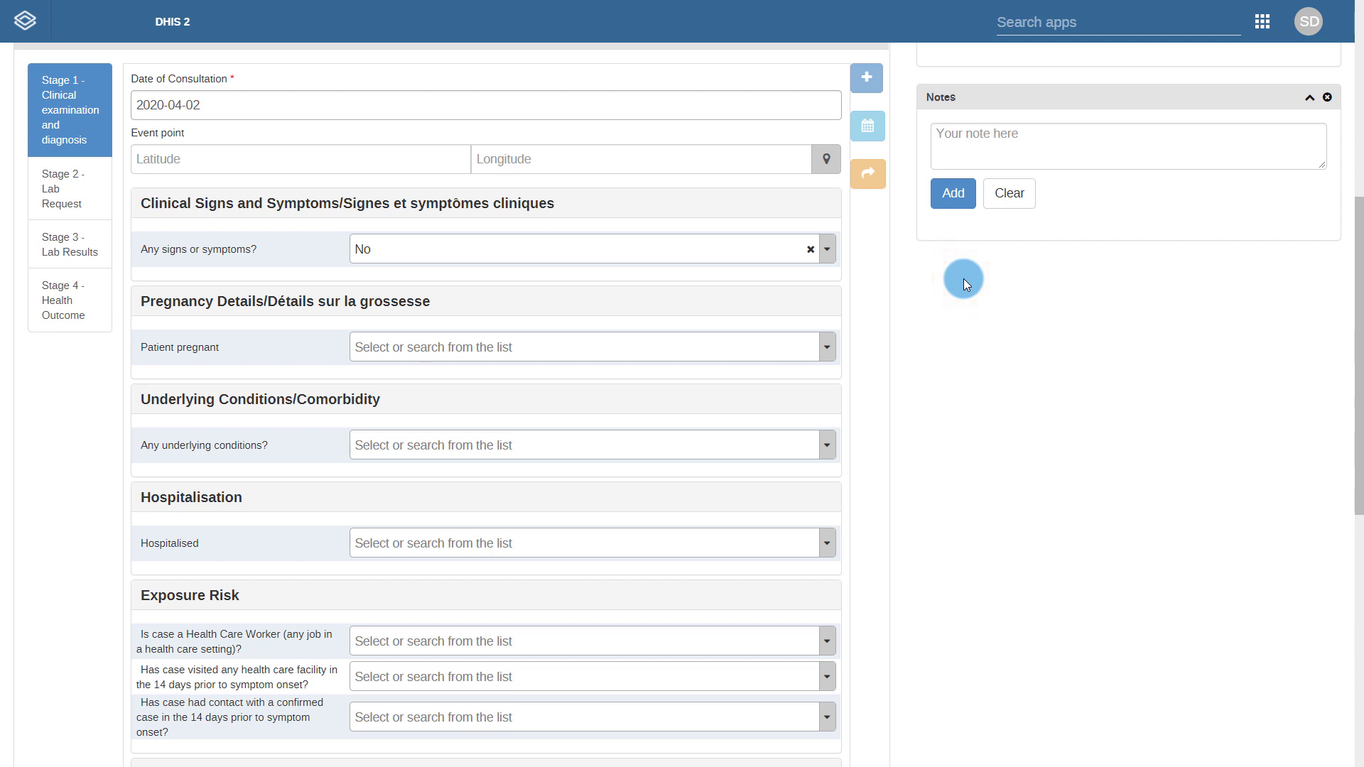
left_click(600, 253)
left_click(519, 328)
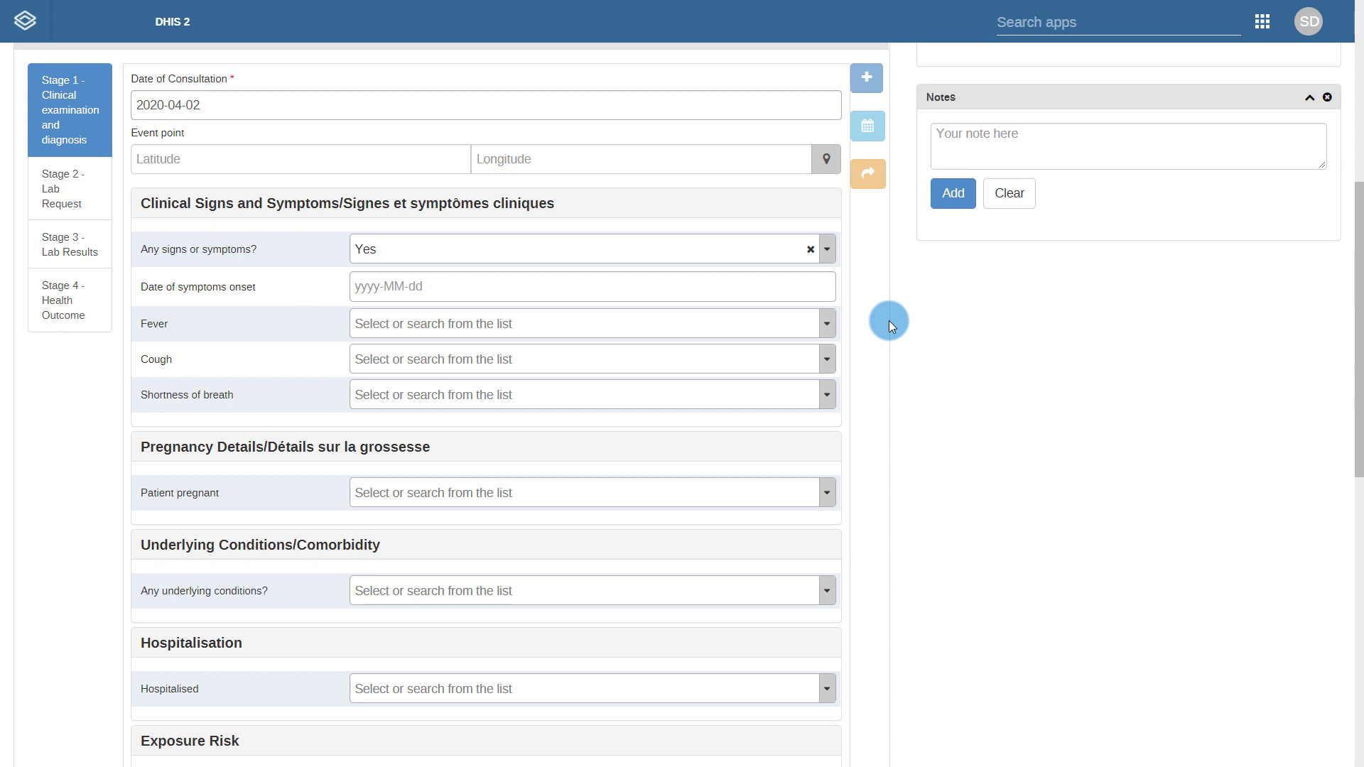
left_click(712, 486)
left_click(602, 569)
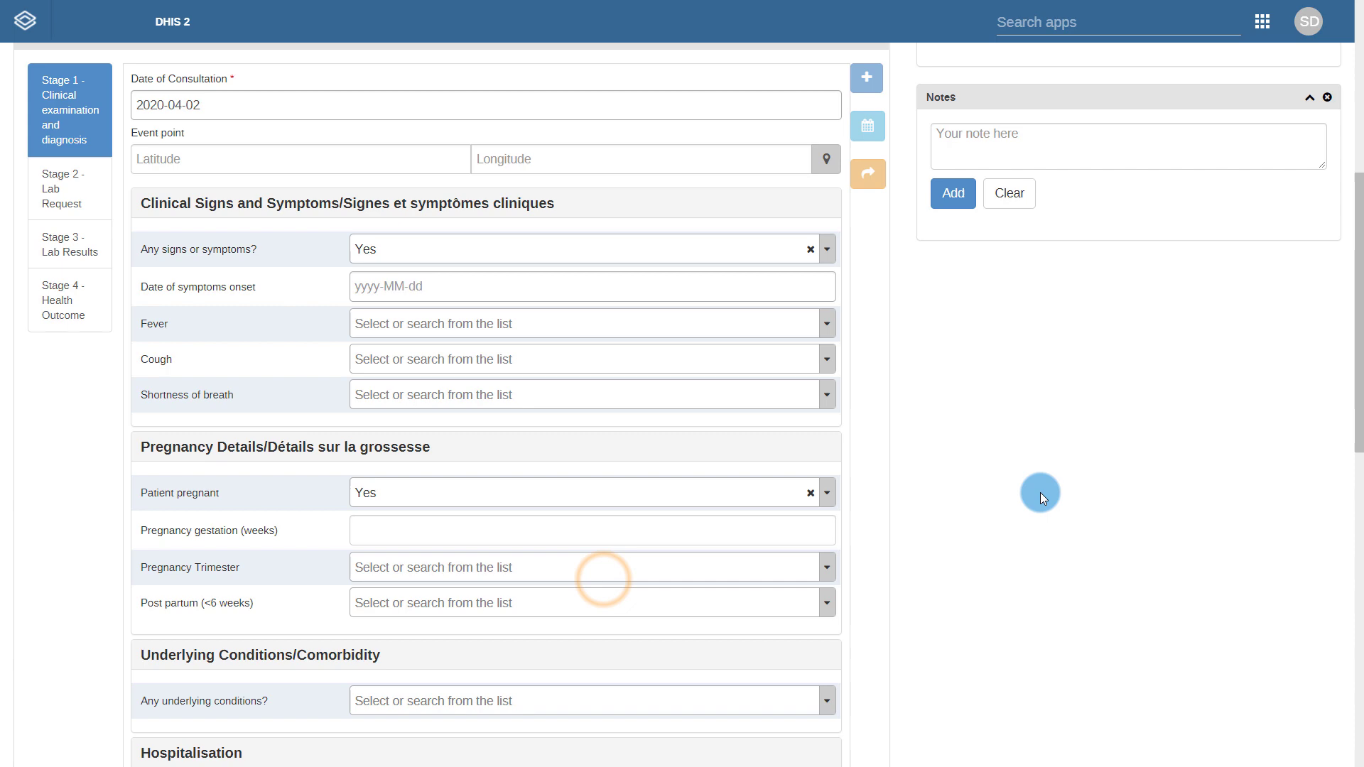
scroll(1040, 493, "down", 1)
scroll(1041, 492, "down", 5)
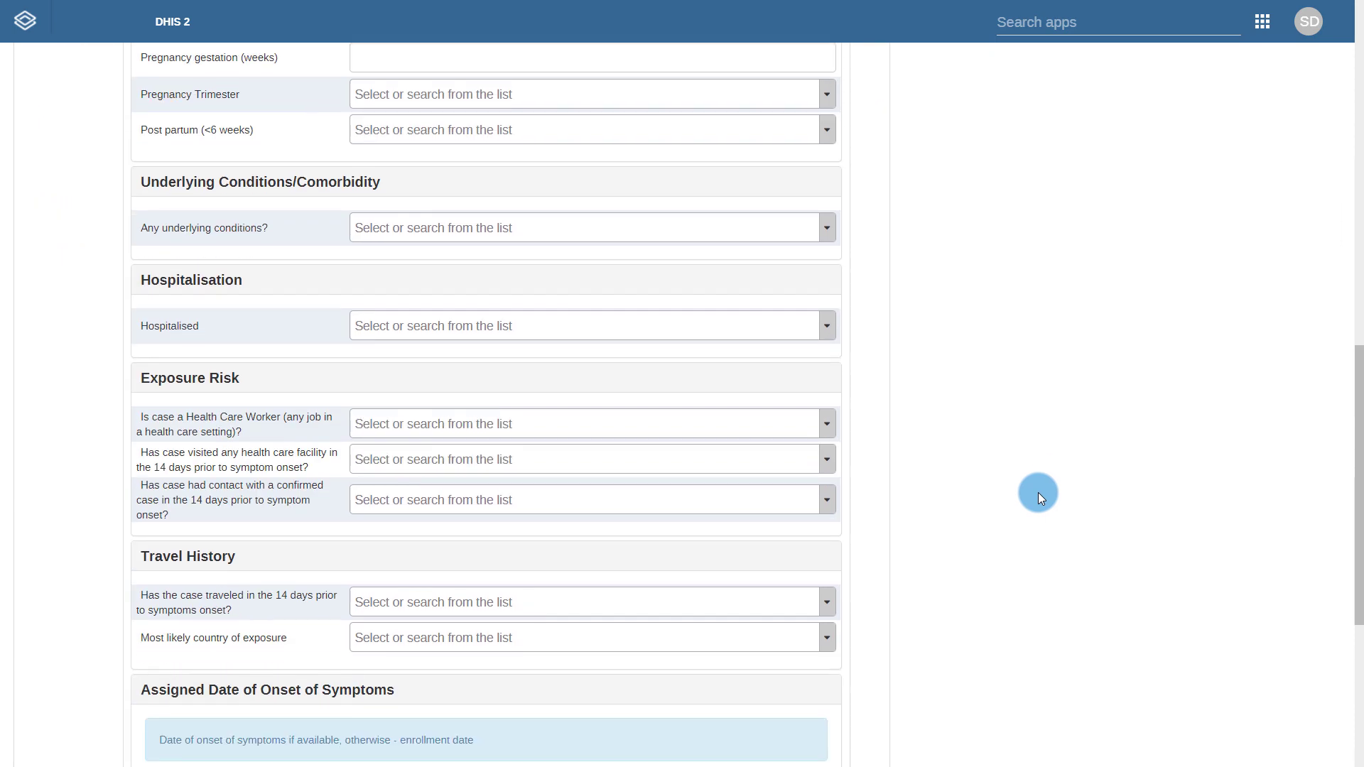
left_click(621, 214)
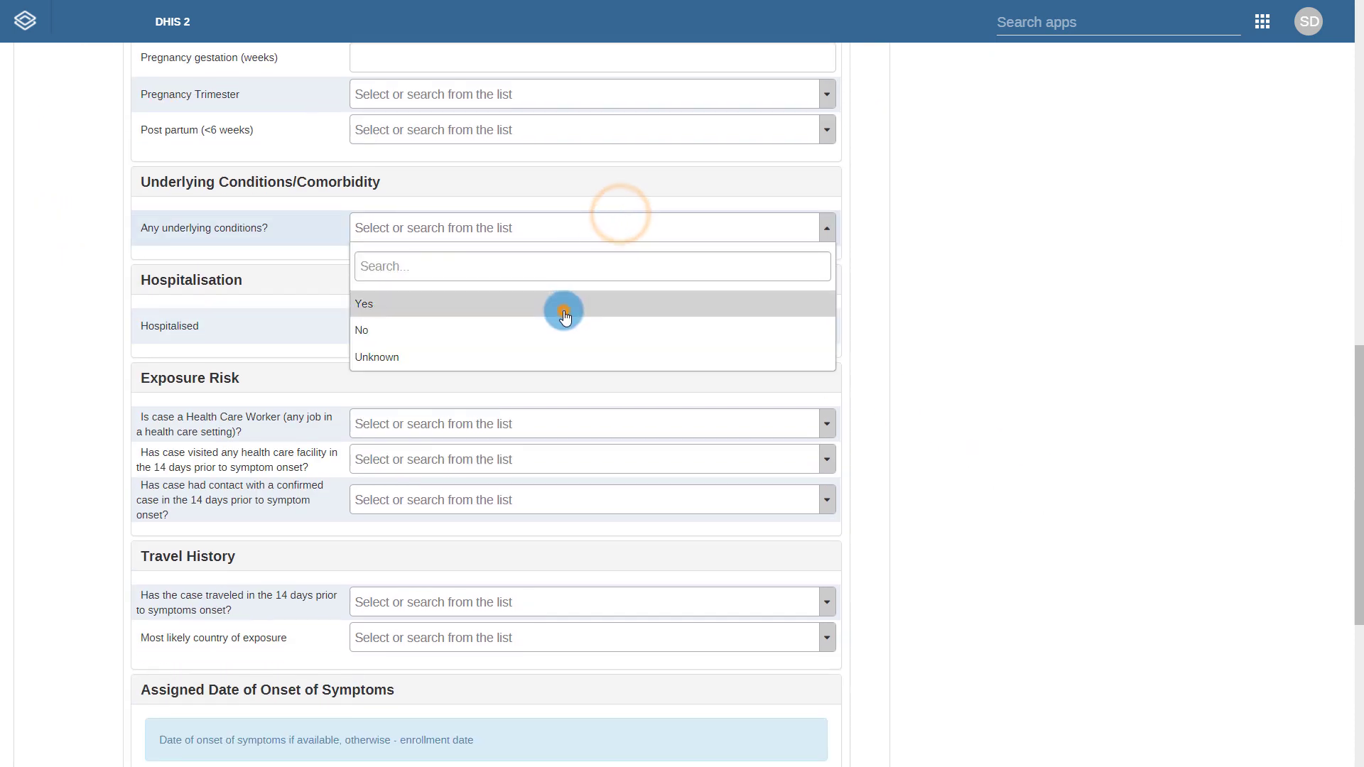
left_click(565, 312)
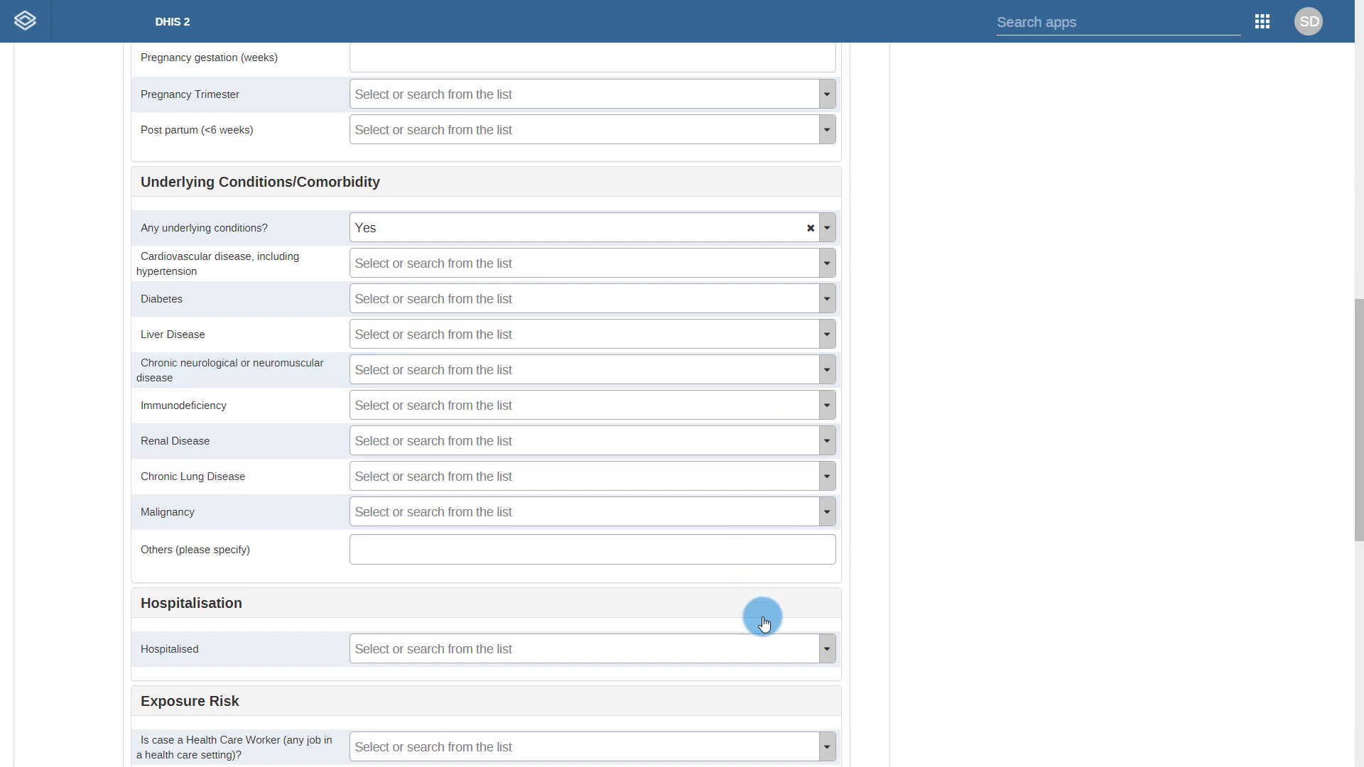
left_click(740, 648)
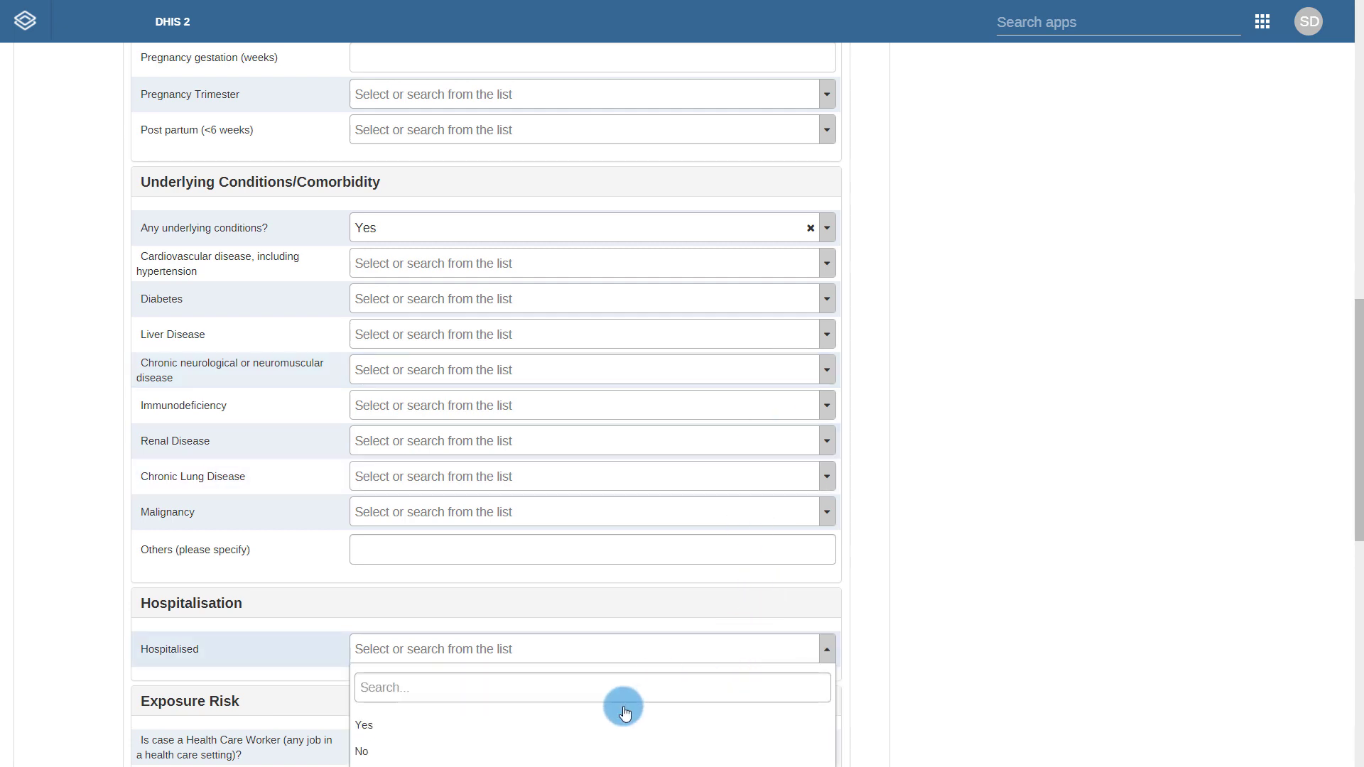
left_click(604, 723)
- Answer Yes for health-care worker, facility visit, confirmed-case contact and 14-day travel
scroll(976, 554, "down", 3)
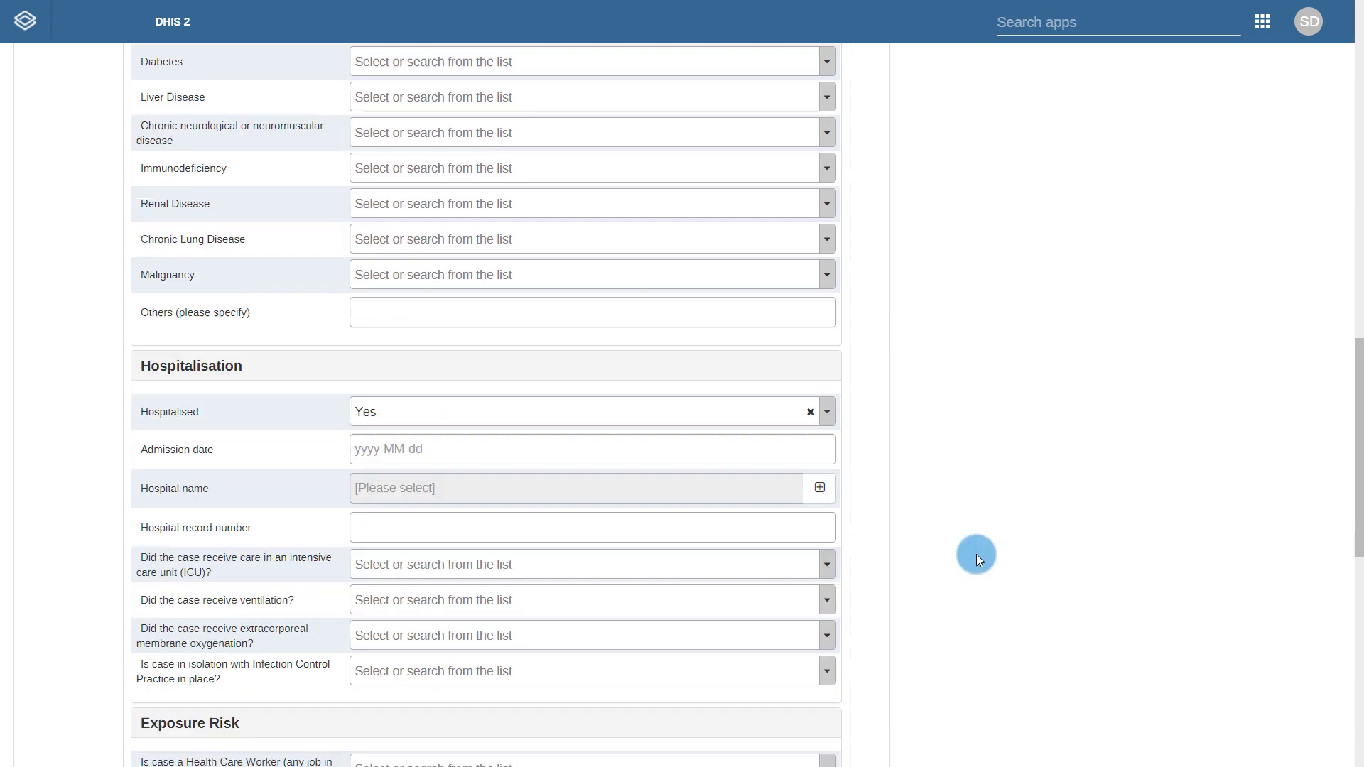
scroll(976, 555, "down", 3)
scroll(976, 557, "down", 3)
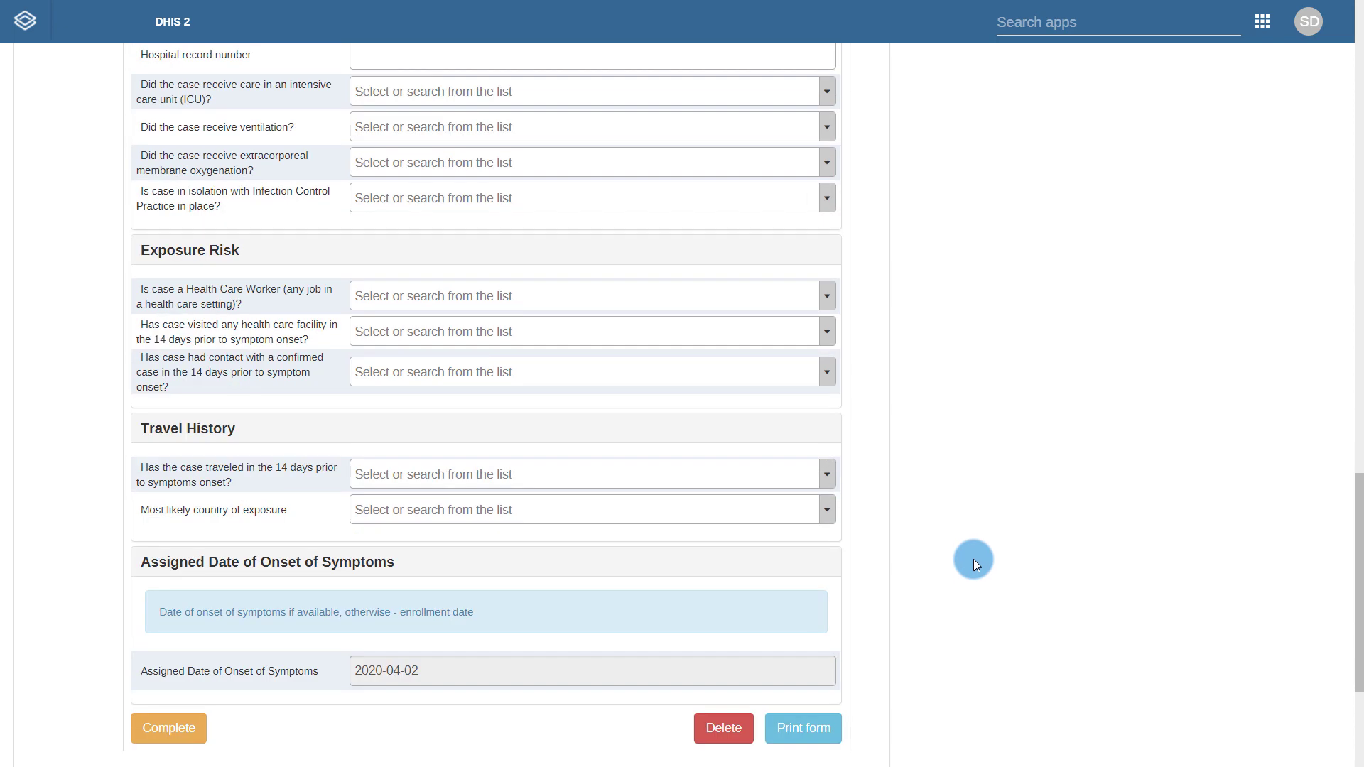
left_click(551, 301)
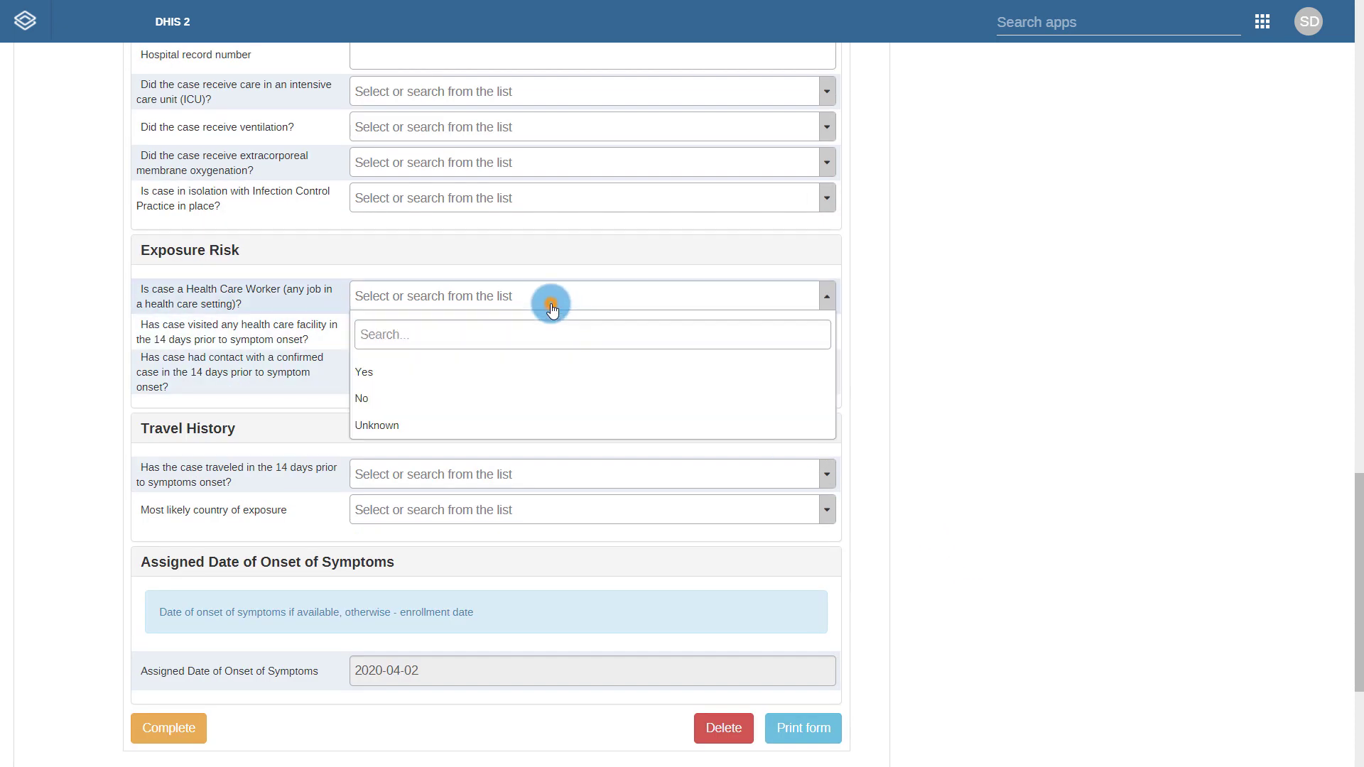
left_click(517, 376)
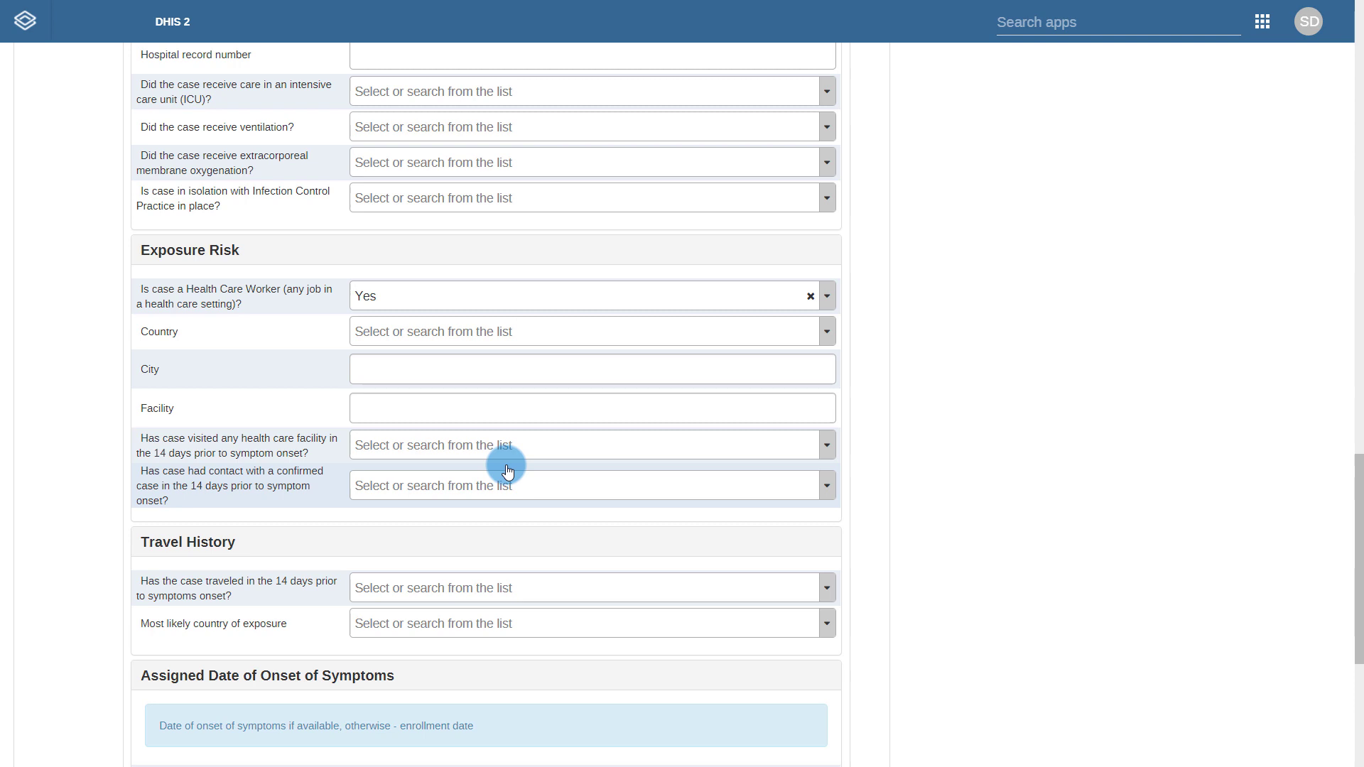
left_click(506, 446)
left_click(485, 532)
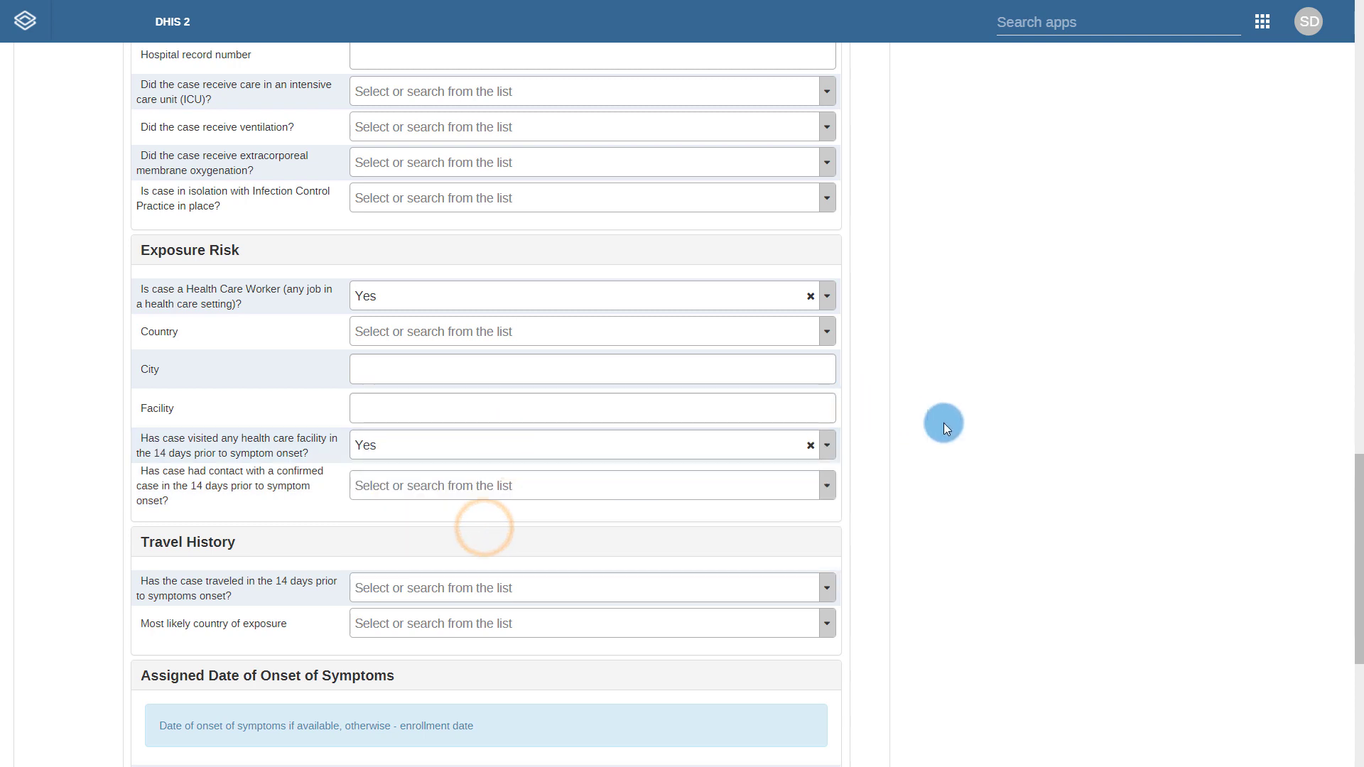
left_click(769, 490)
left_click(675, 560)
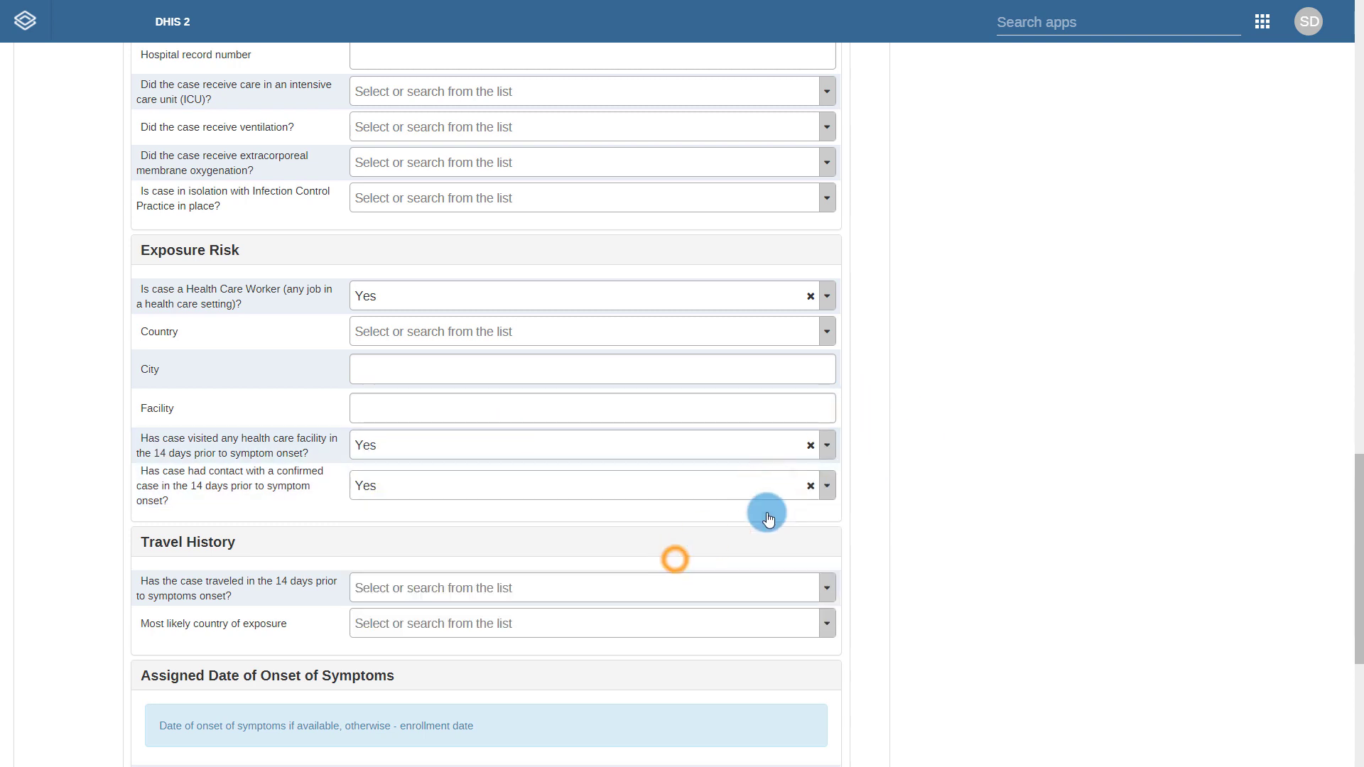
scroll(991, 438, "down", 6)
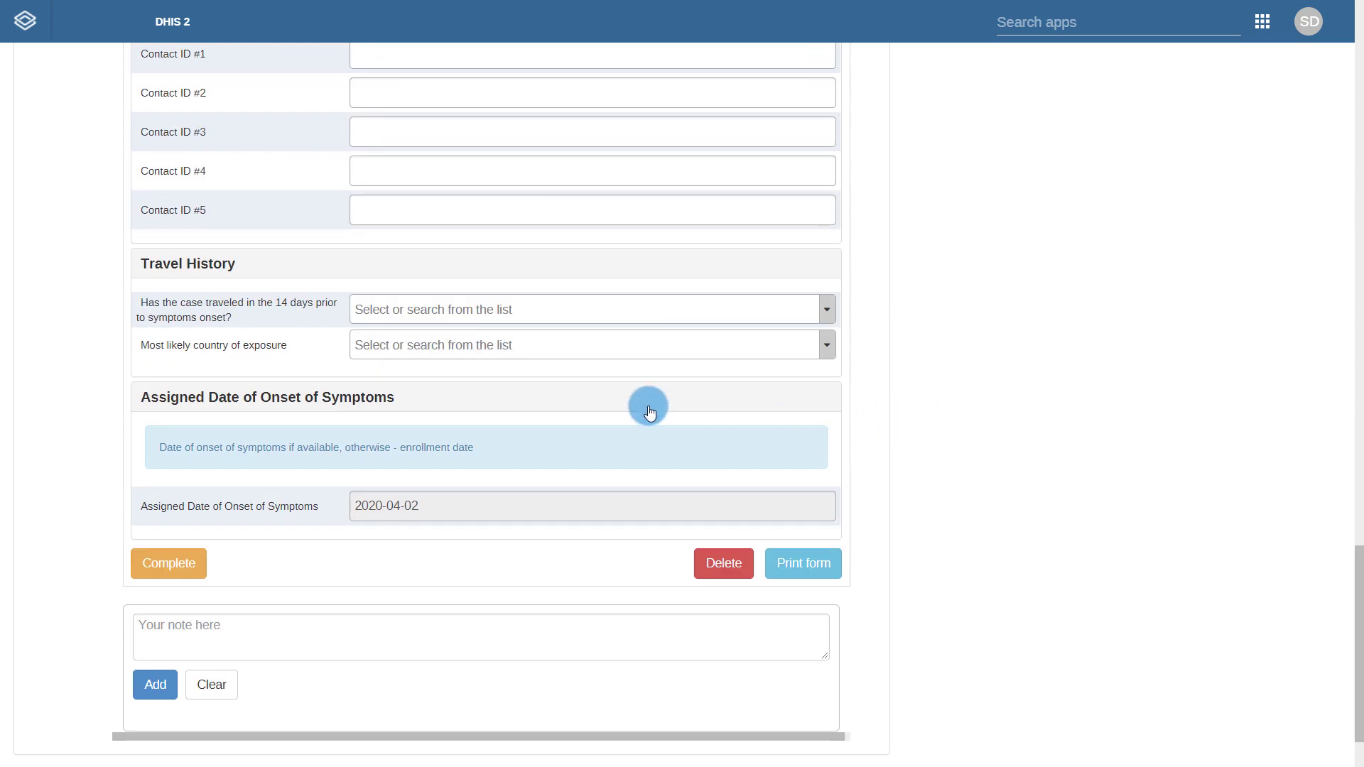
left_click(592, 325)
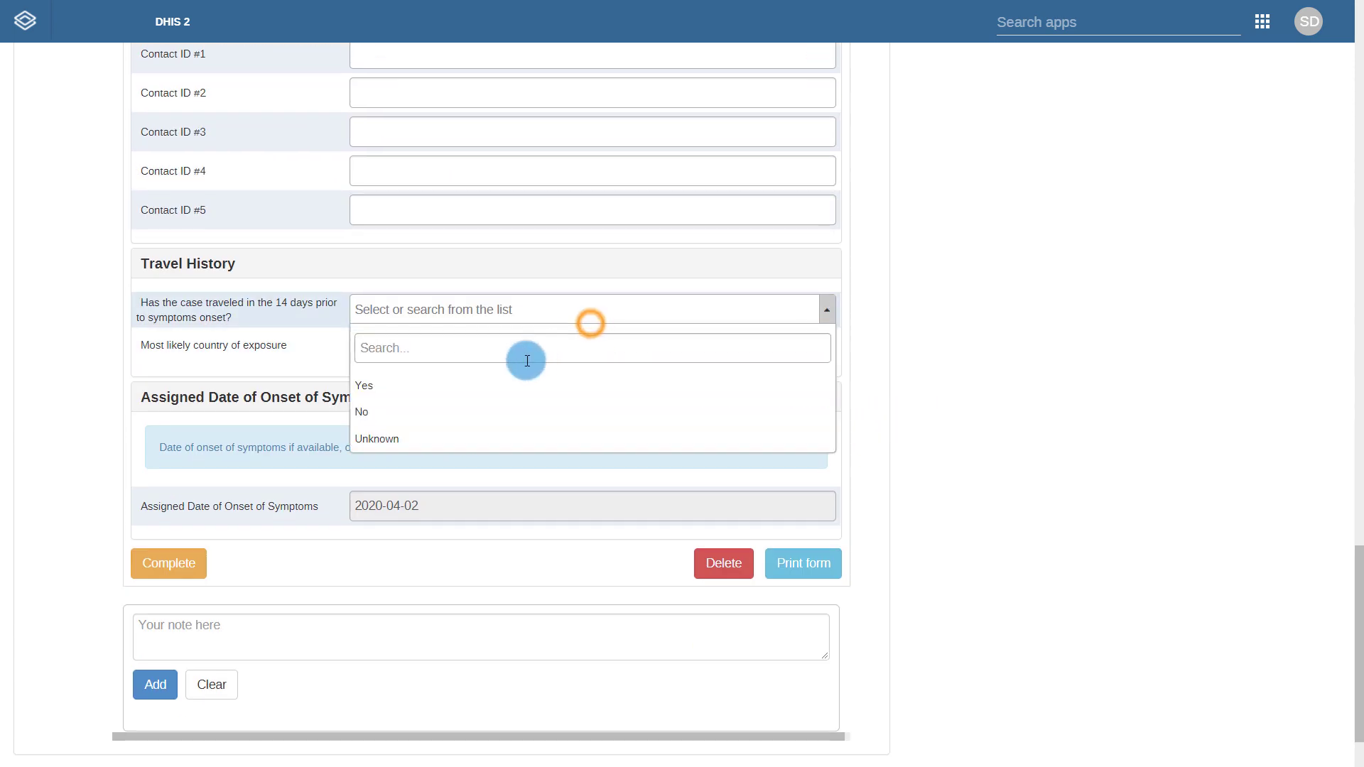
left_click(508, 381)
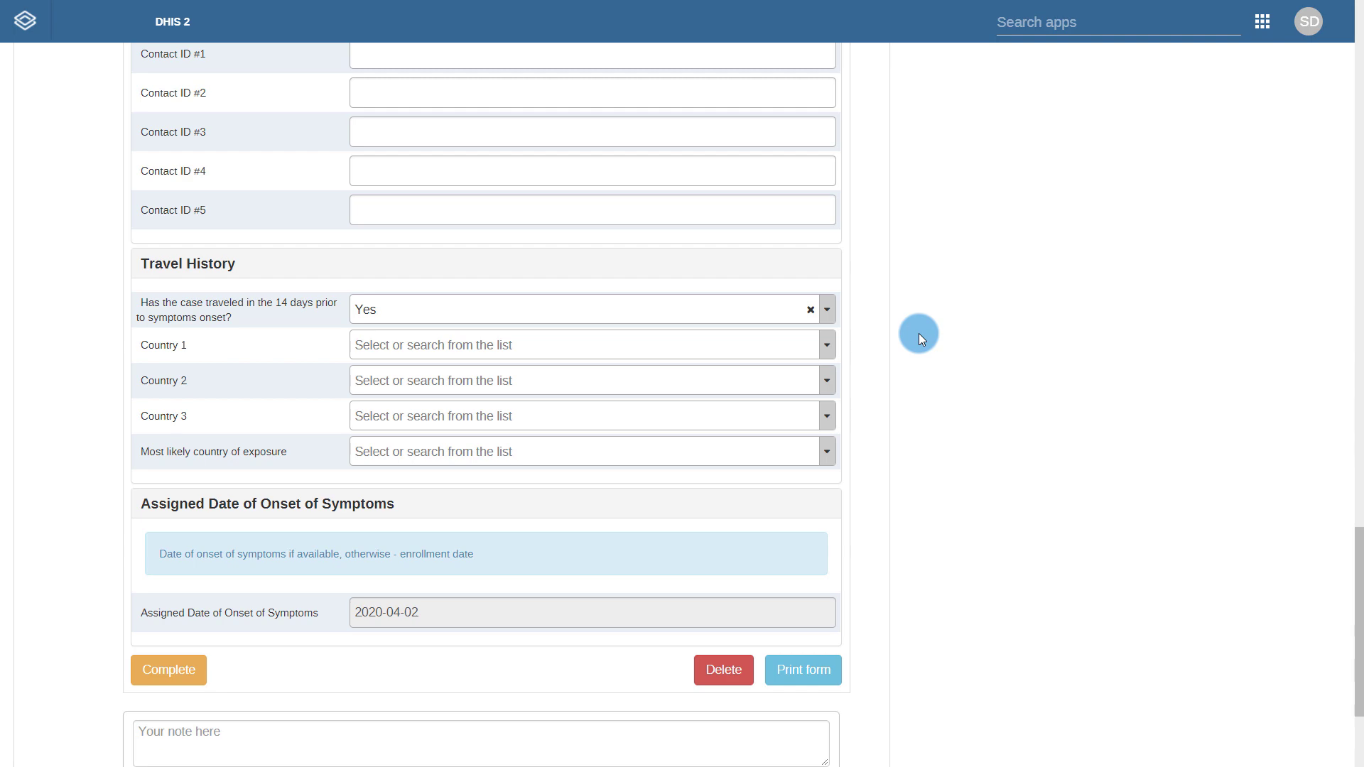
scroll(919, 334, "up", 20)
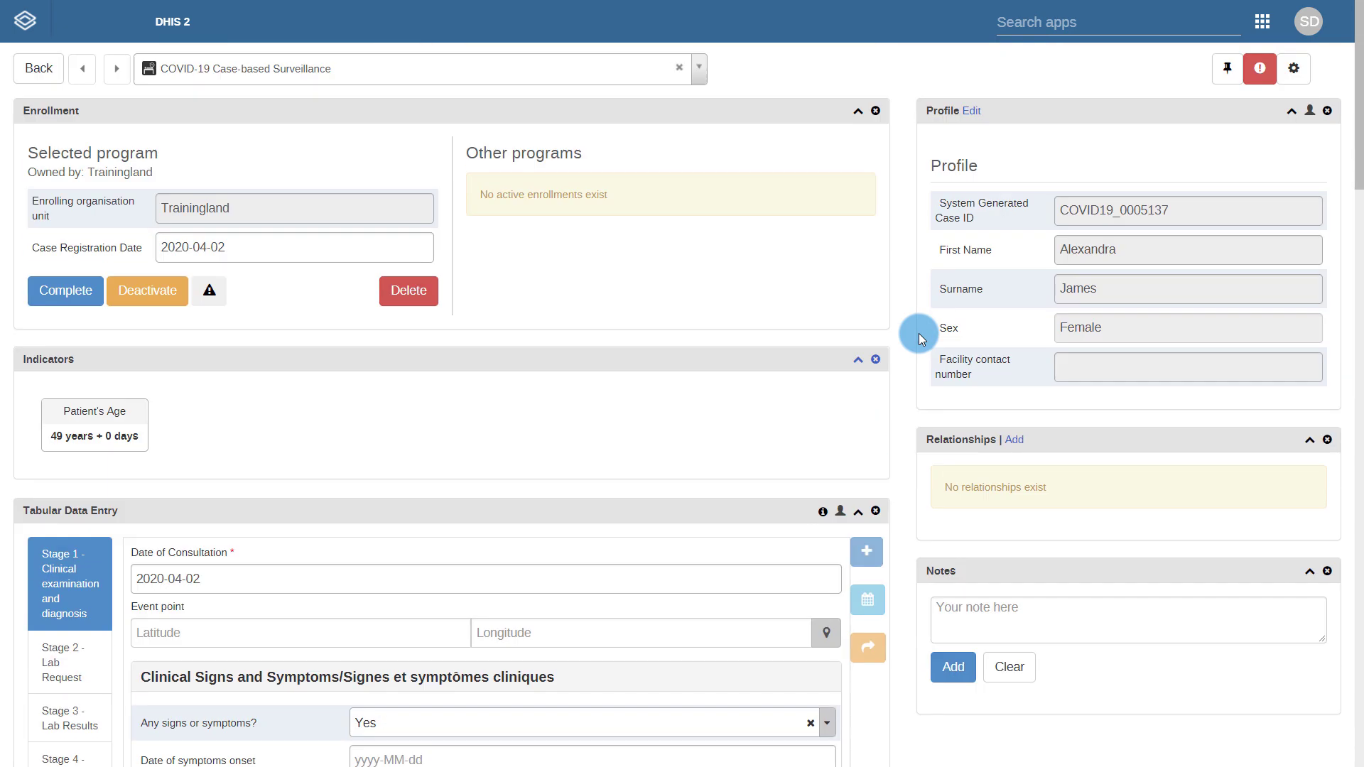
- Add a Stage 2 Lab Request event dated 2020-04-02 and show its empty form
scroll(859, 377, "down", 3)
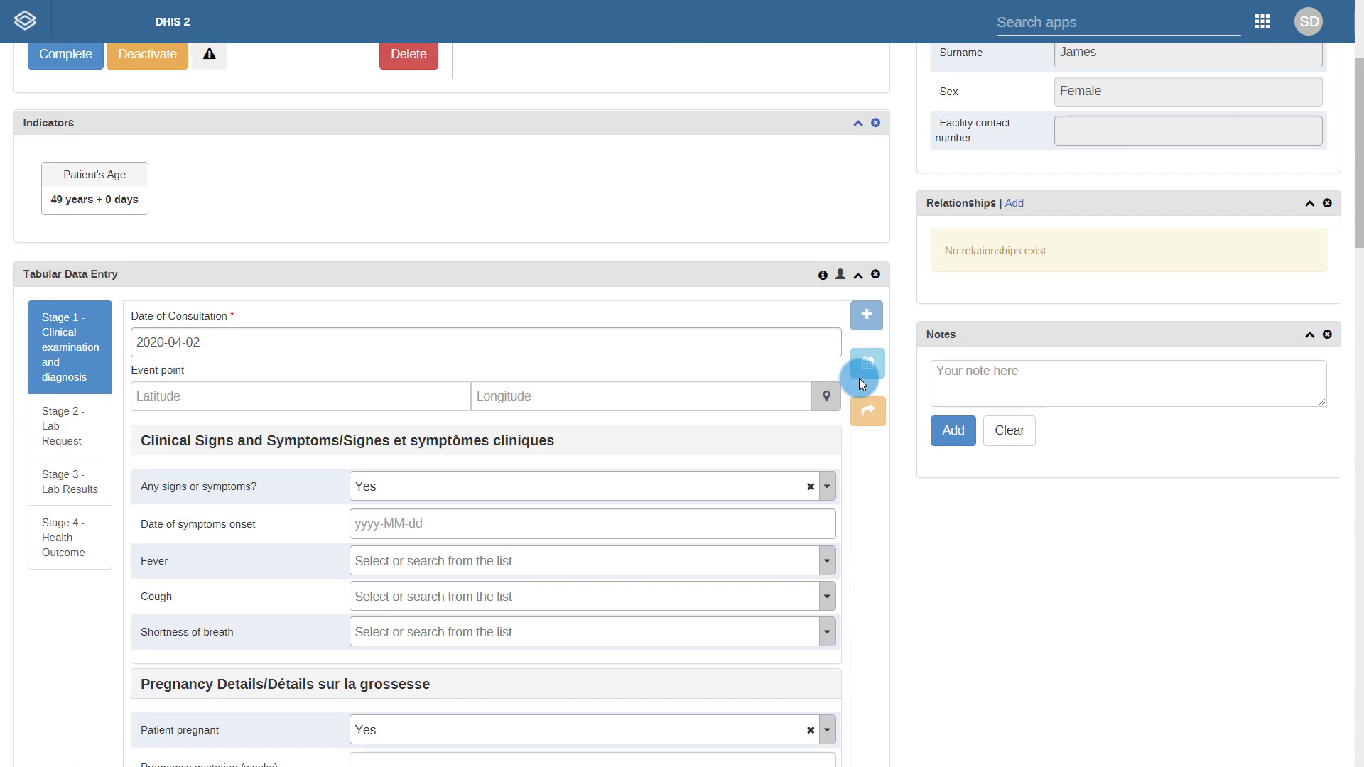
left_click(78, 435)
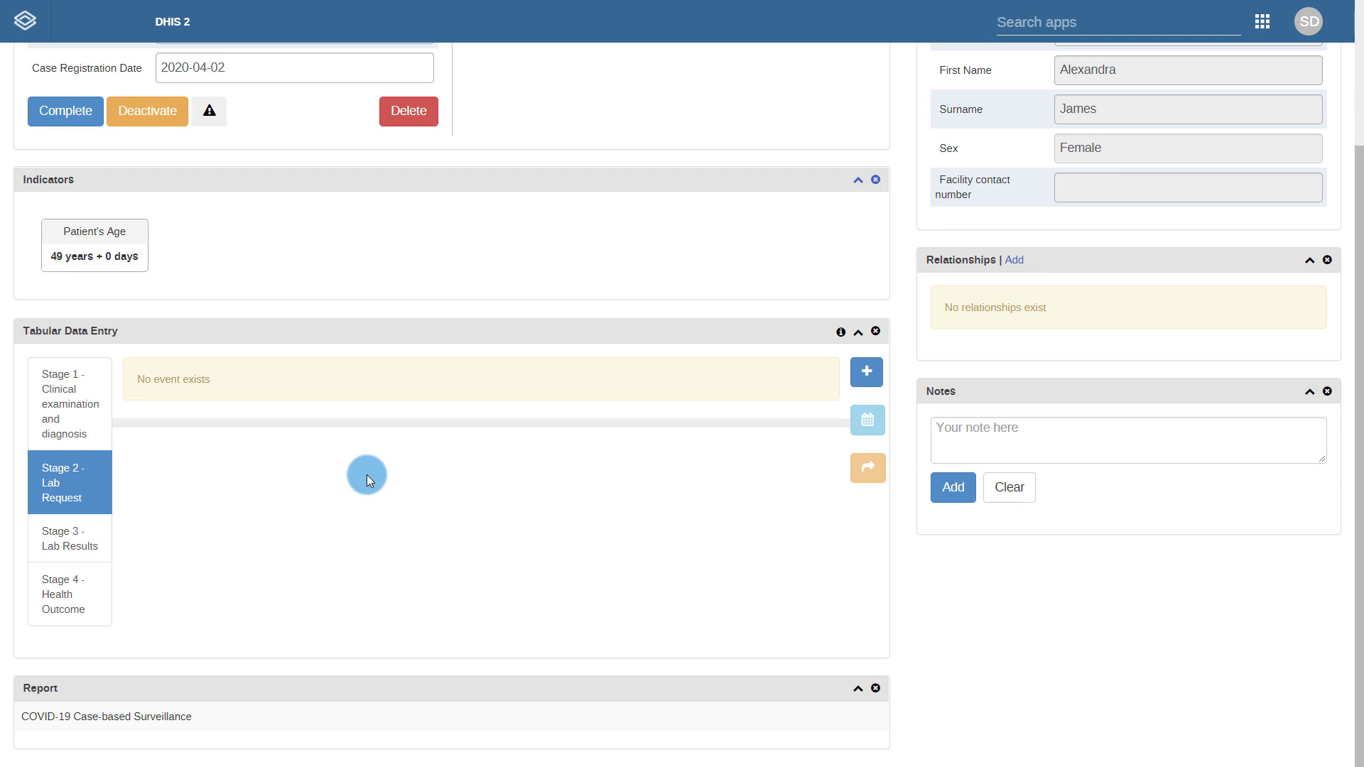
left_click(866, 372)
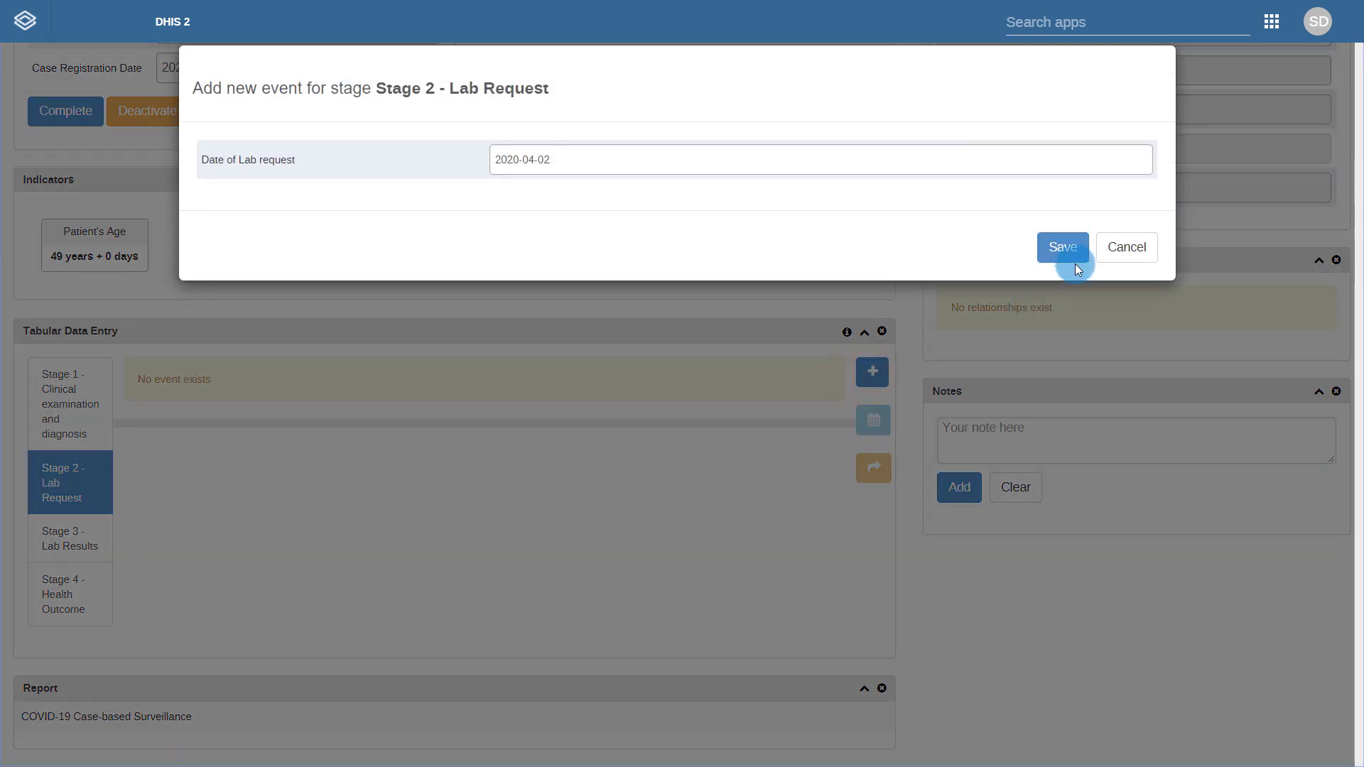
left_click(1075, 260)
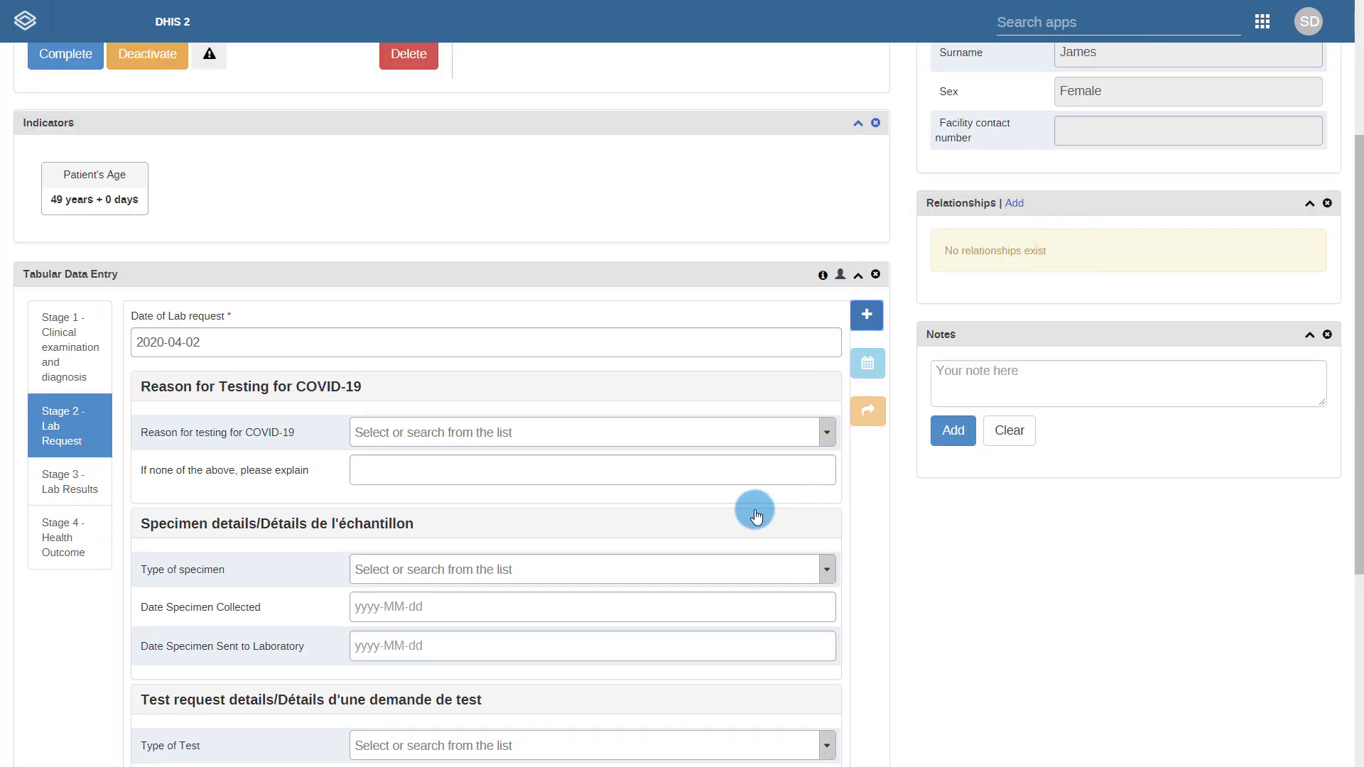
scroll(928, 560, "down", 3)
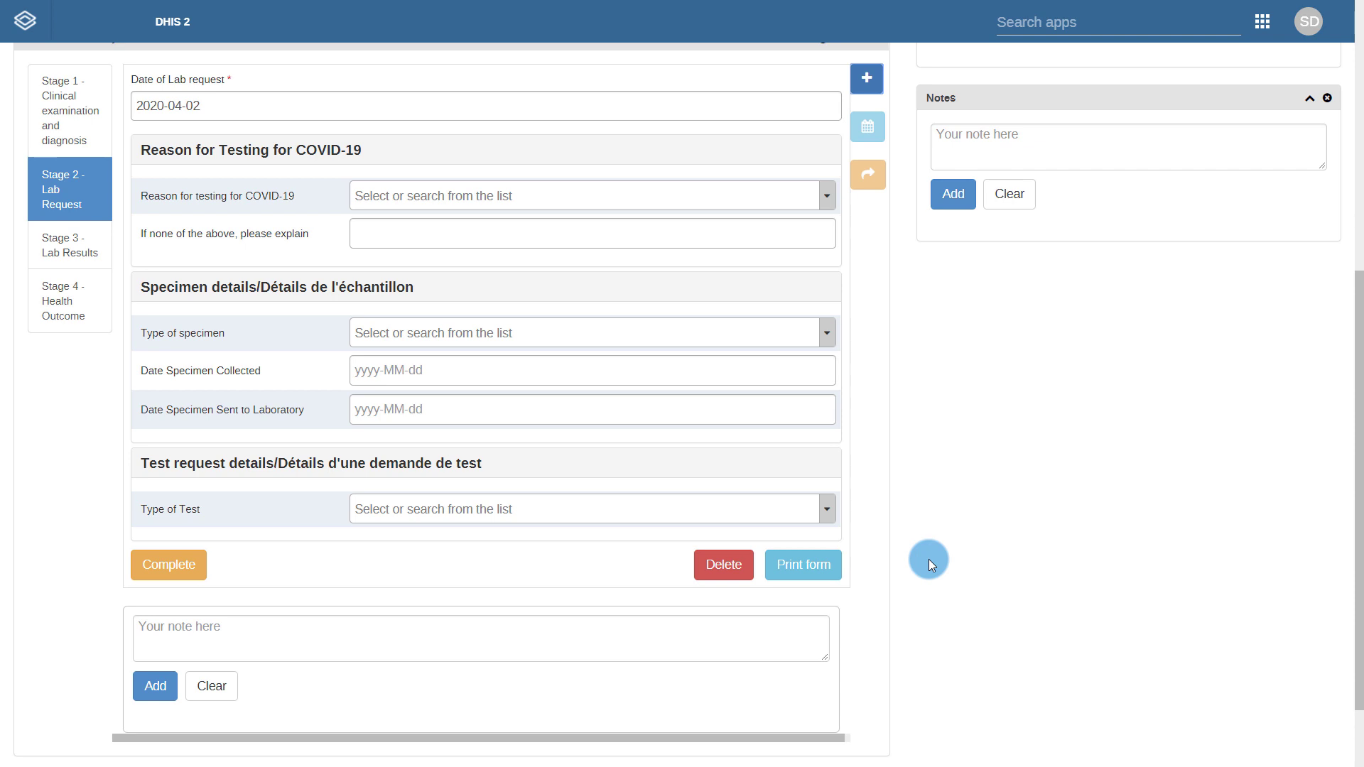
- Set the lab request's specimen type to Nasopharyngeal swab and test type to PCR
left_click(740, 351)
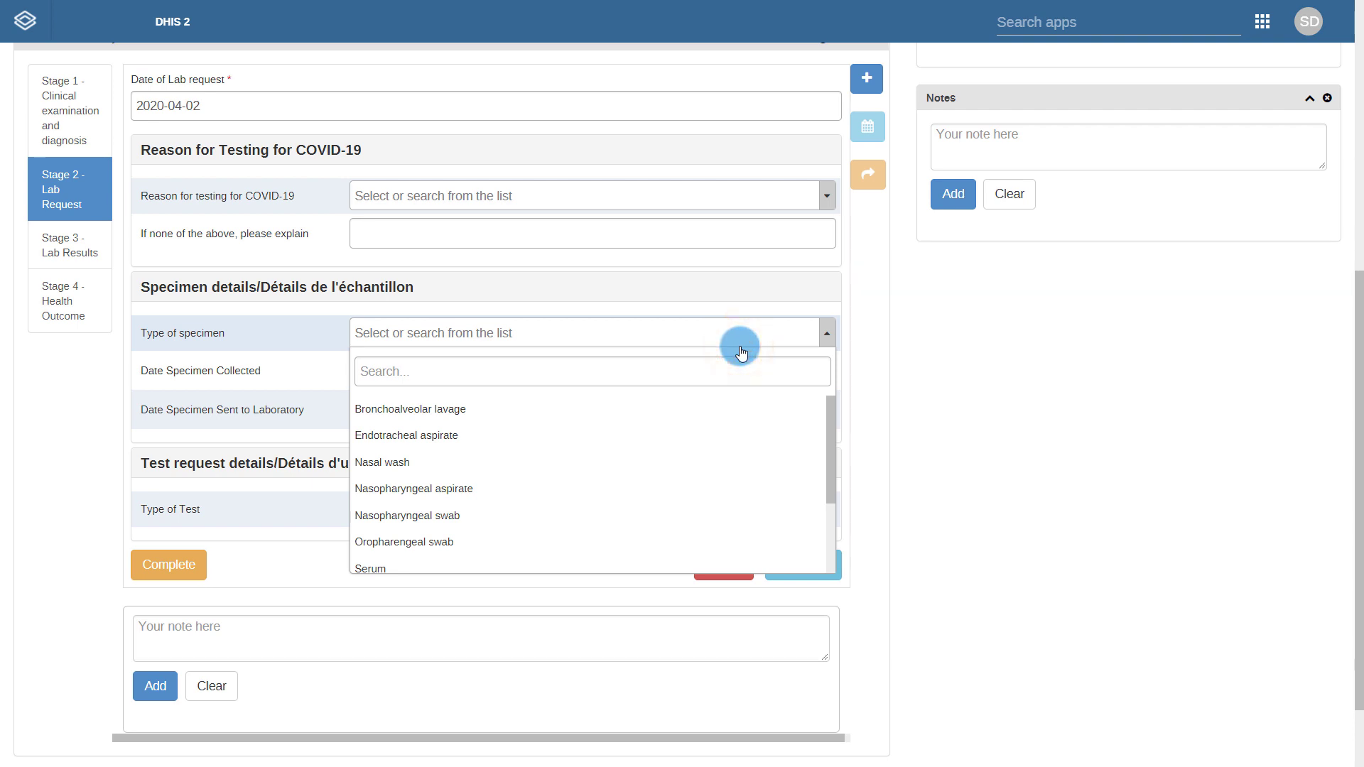
left_click(986, 403)
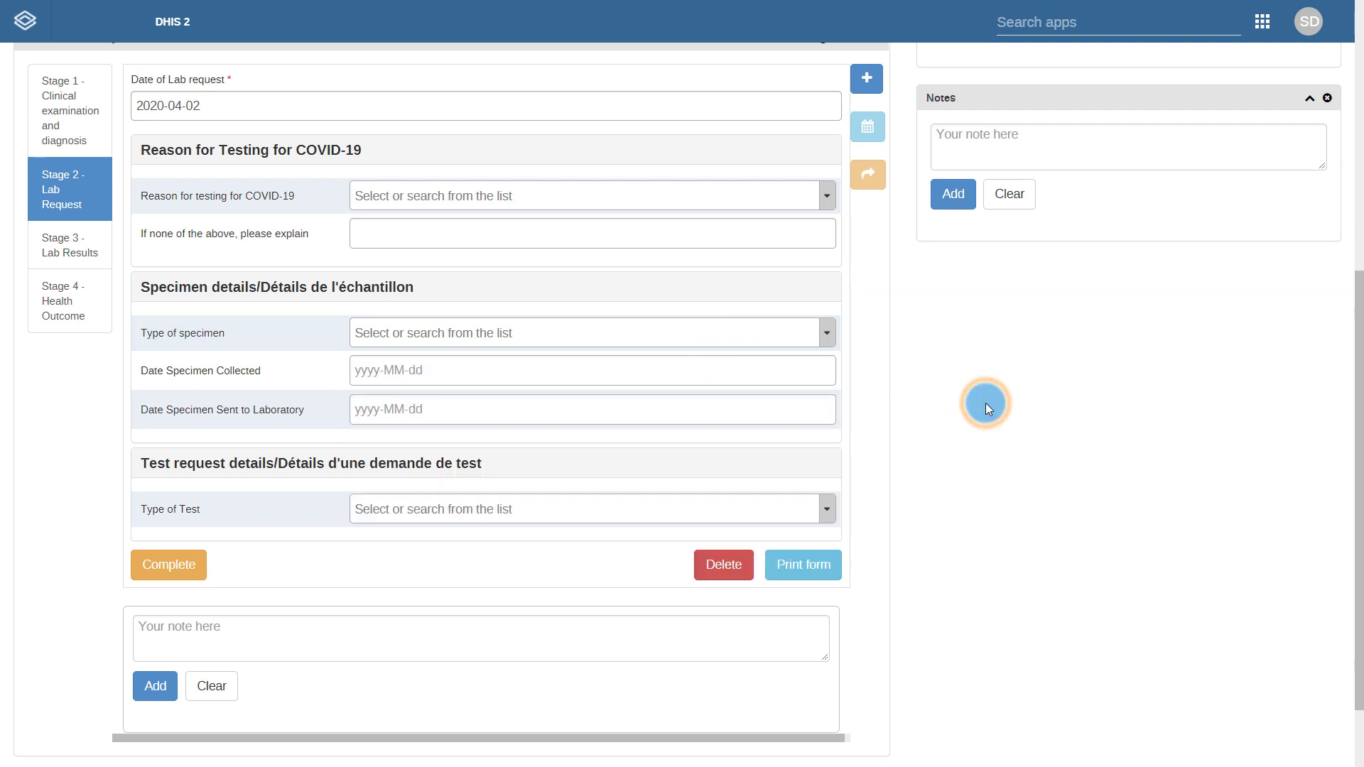
left_click(653, 525)
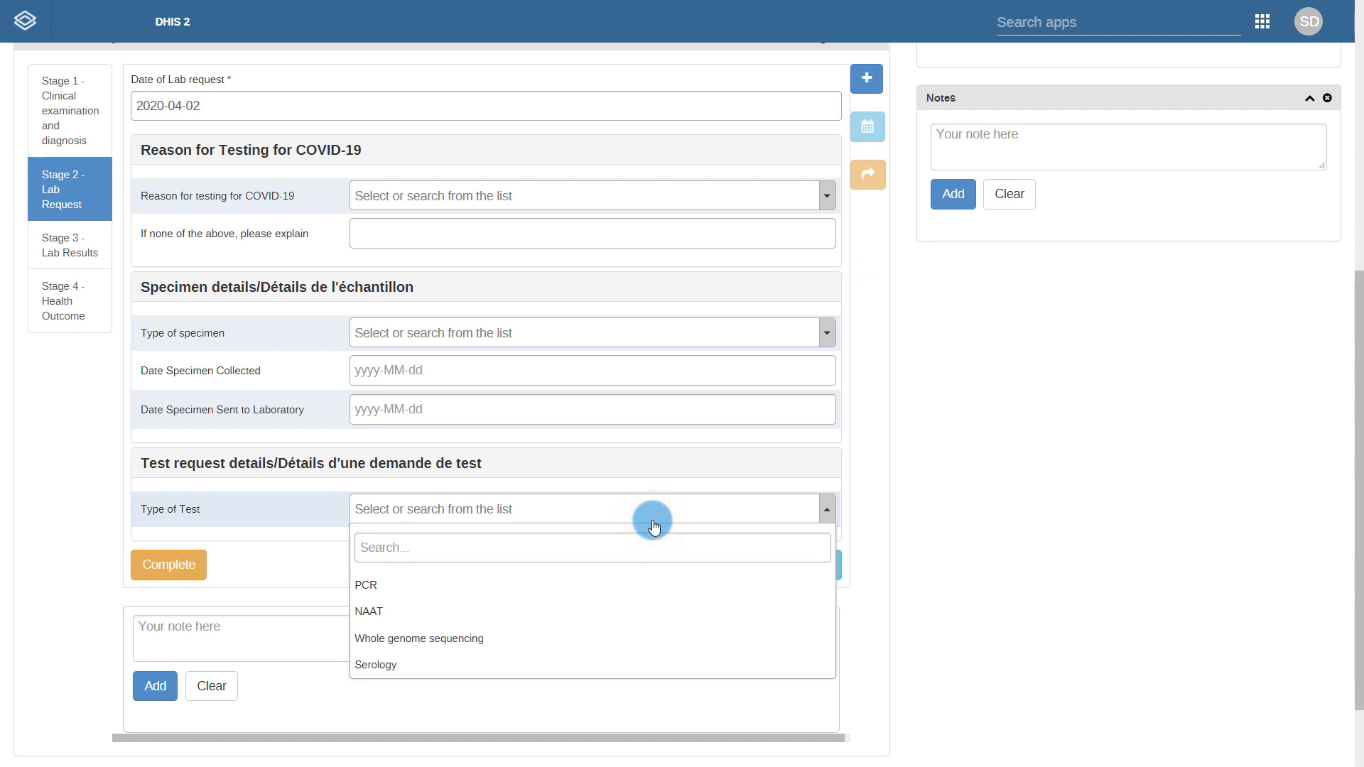
left_click(654, 524)
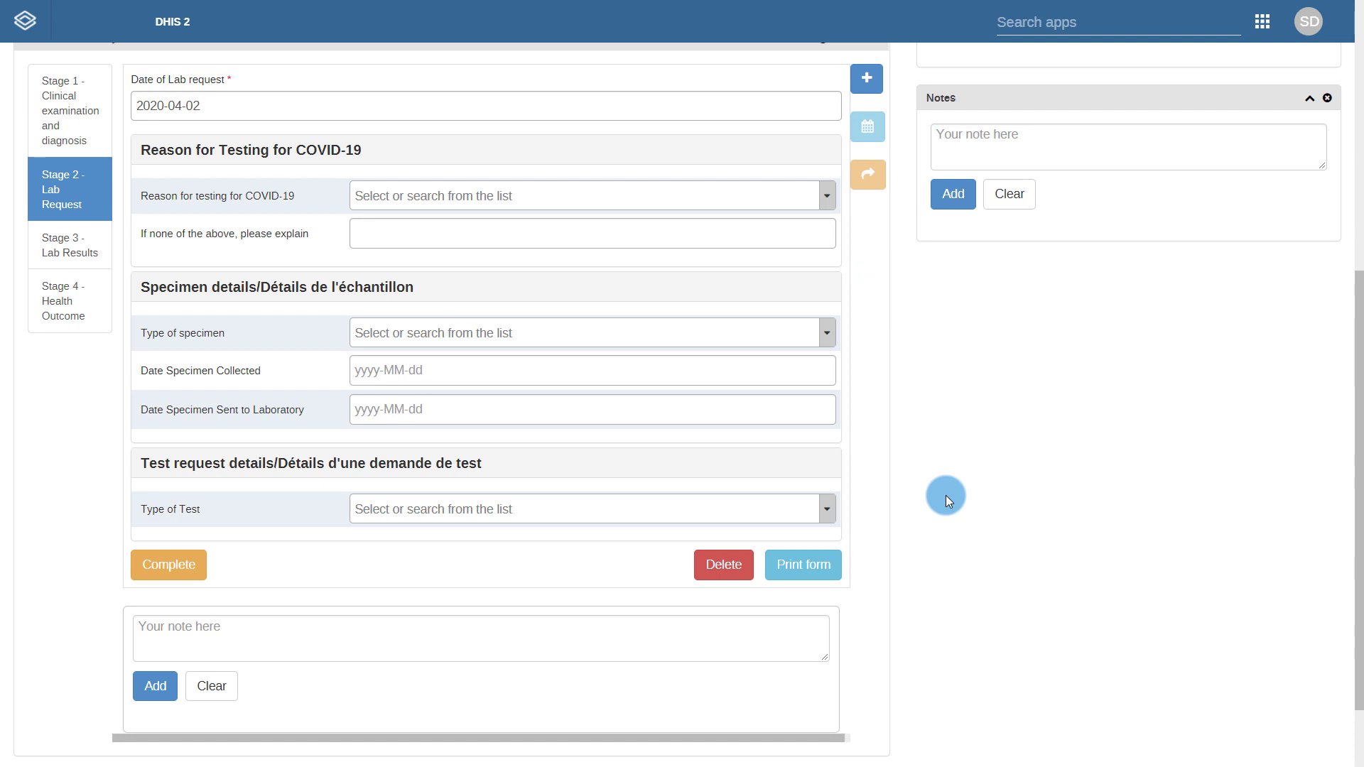
left_click(765, 333)
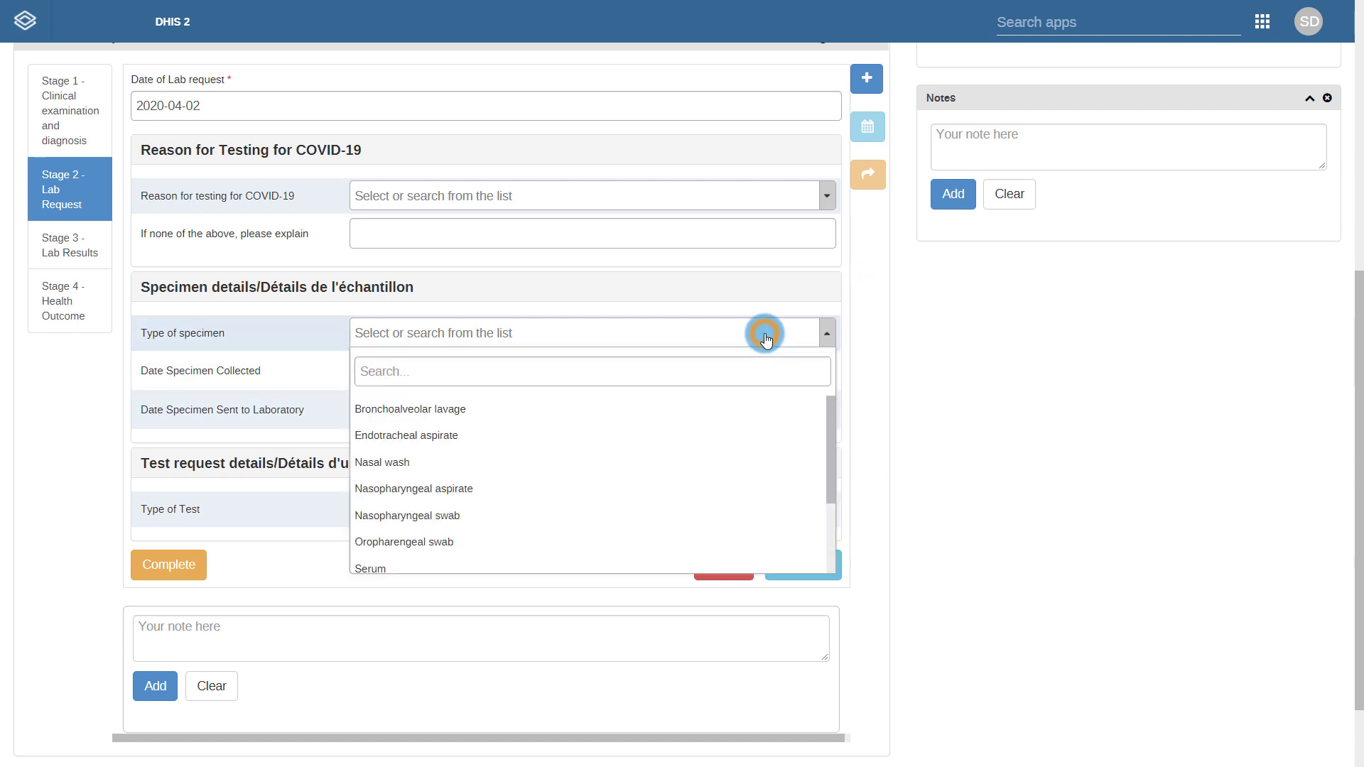
left_click(530, 513)
left_click(467, 511)
left_click(426, 610)
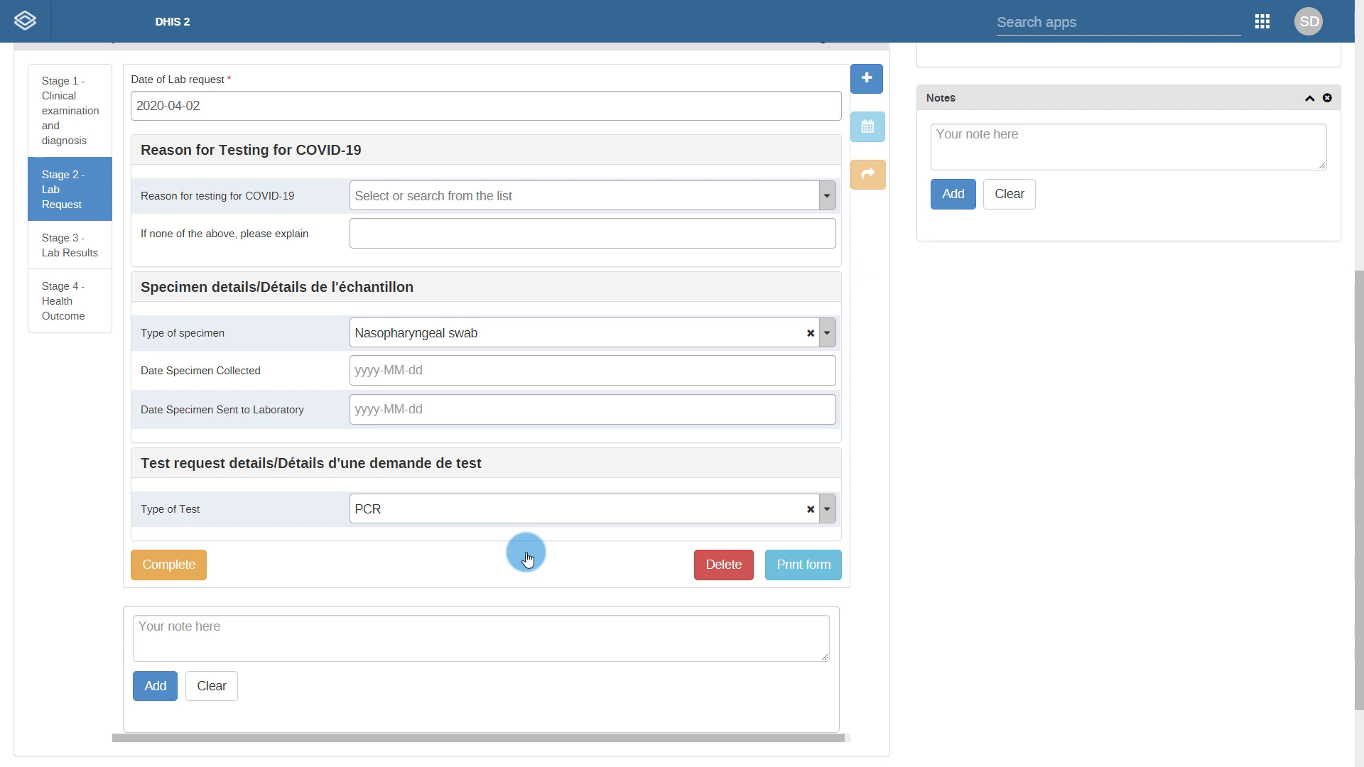
- Add a second Lab Request event dated 2020-04-02 and open its blank form
left_click(867, 77)
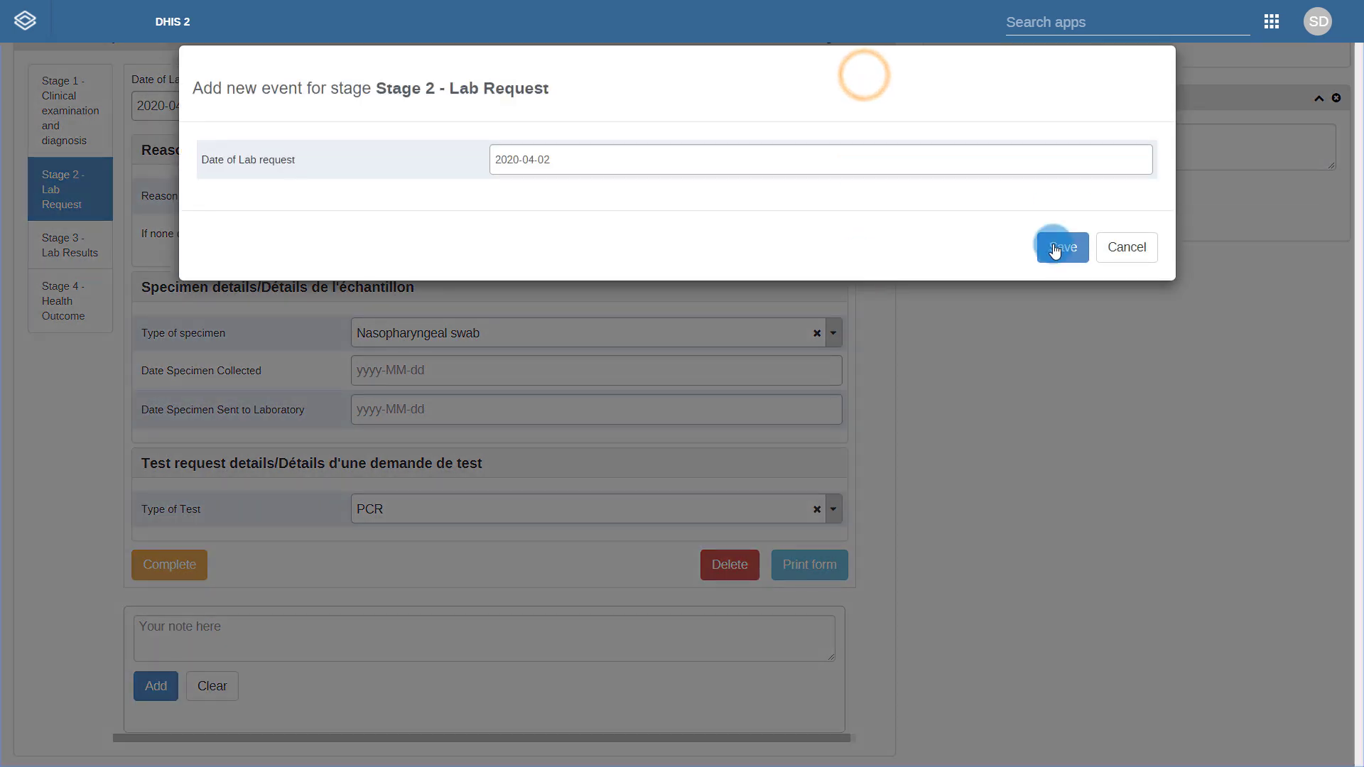
left_click(1055, 249)
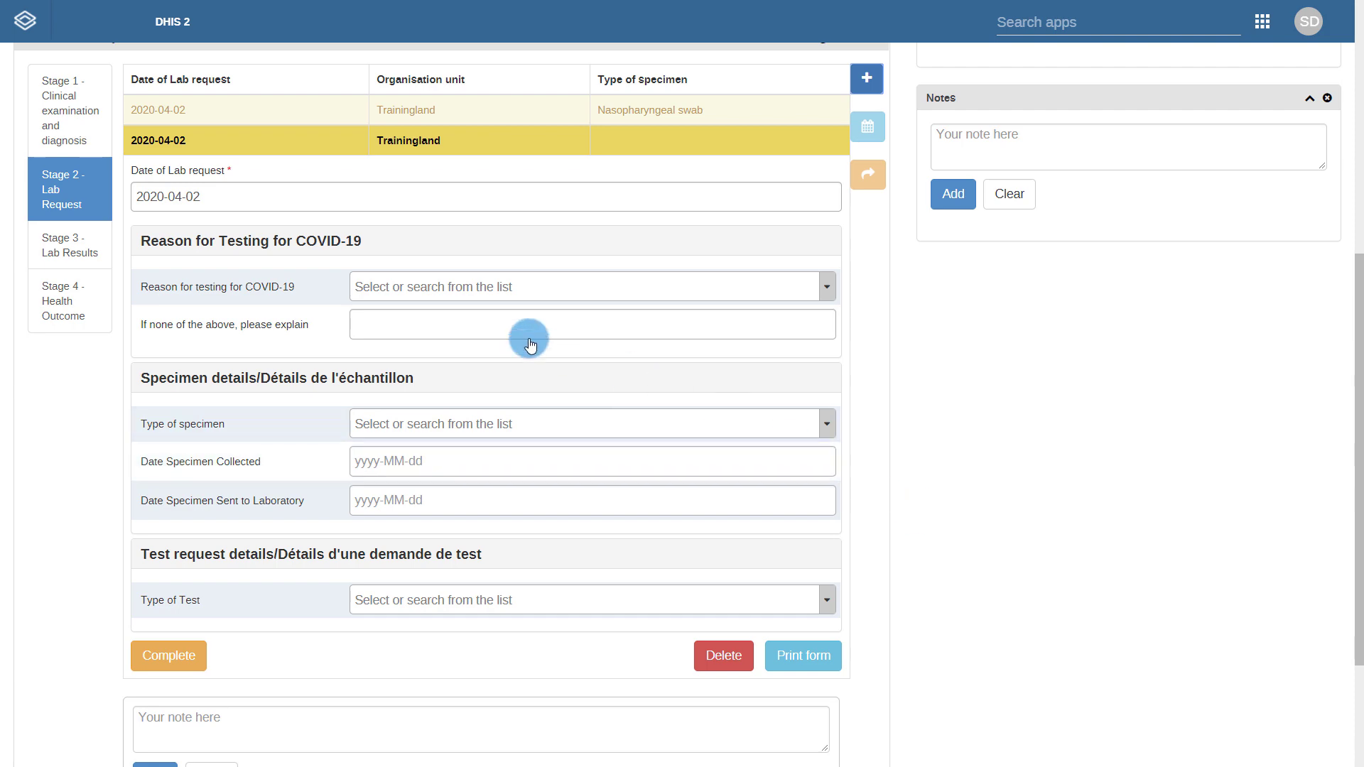
left_click(436, 110)
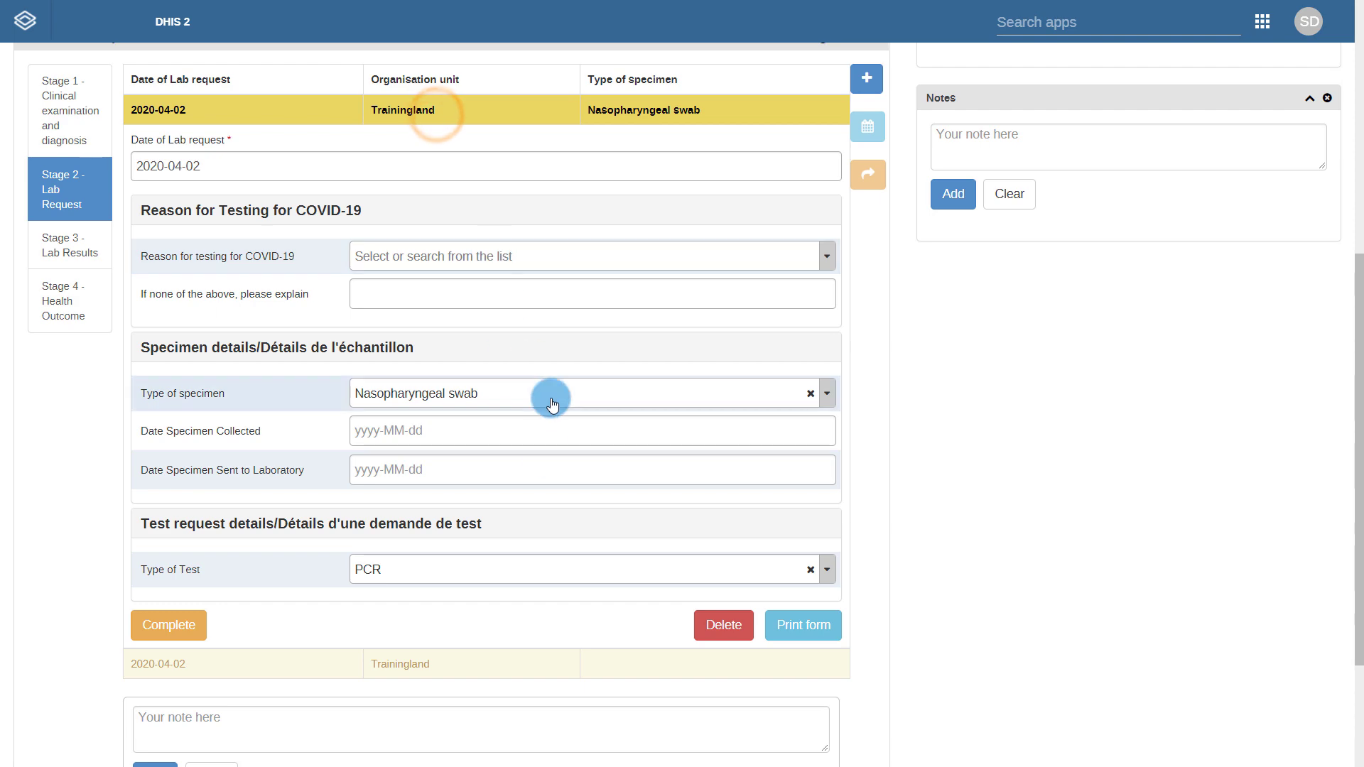
left_click(510, 663)
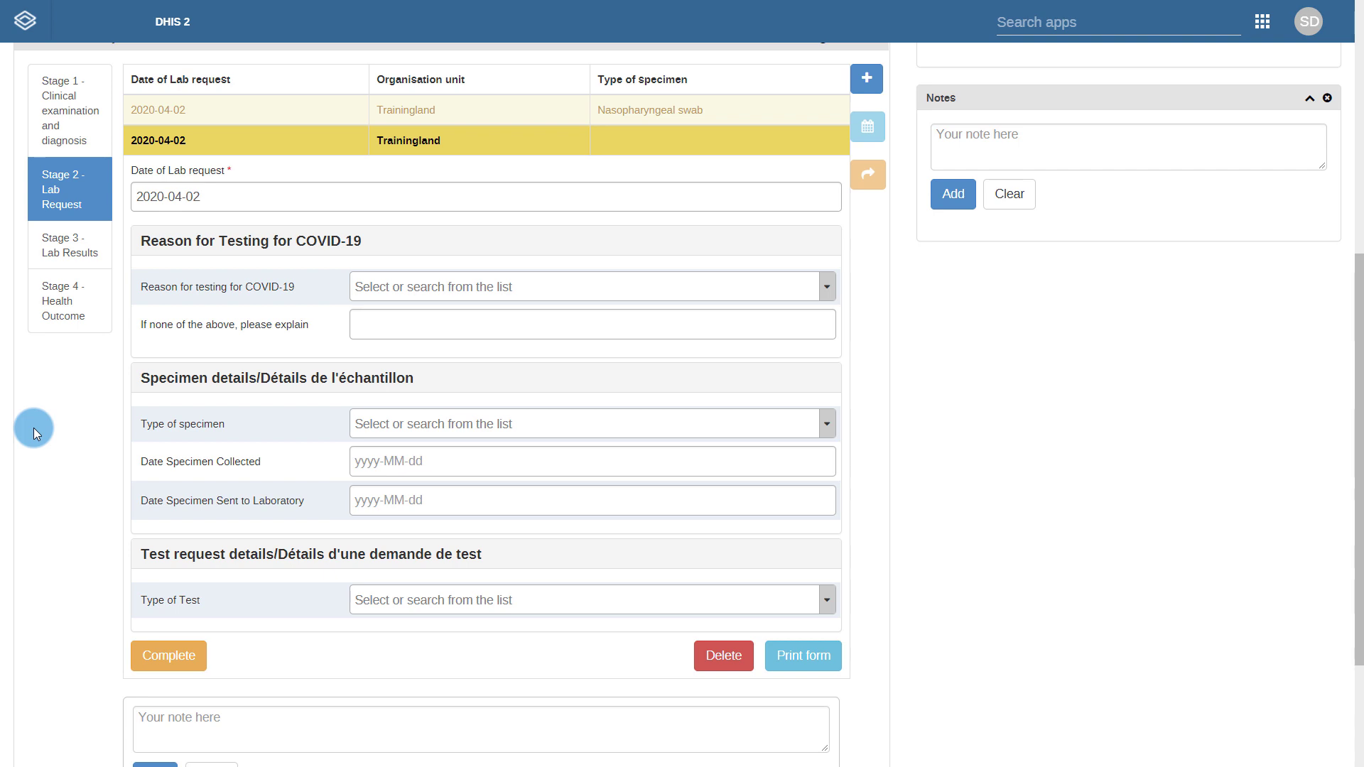
- Add a Stage 3 Lab Results event dated 2020-04-02
left_click(58, 236)
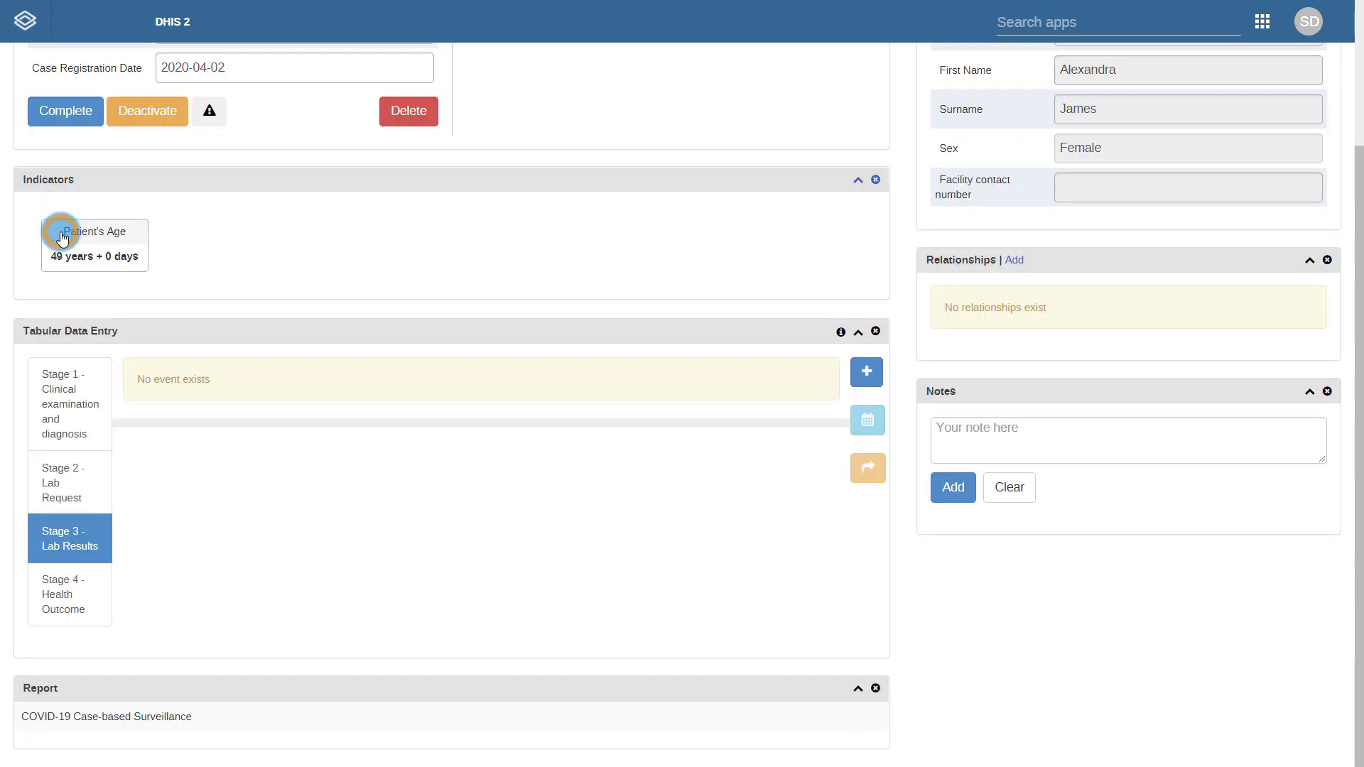
left_click(867, 372)
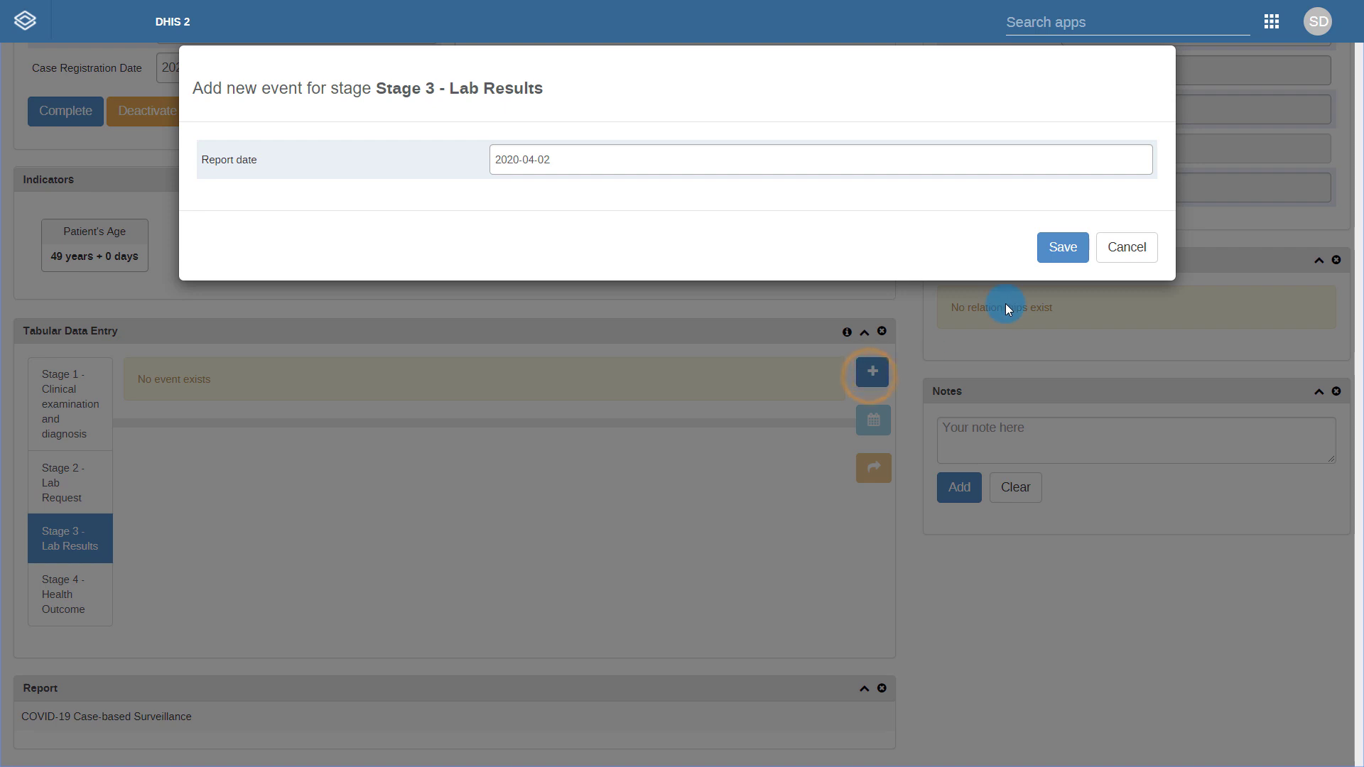
left_click(1057, 260)
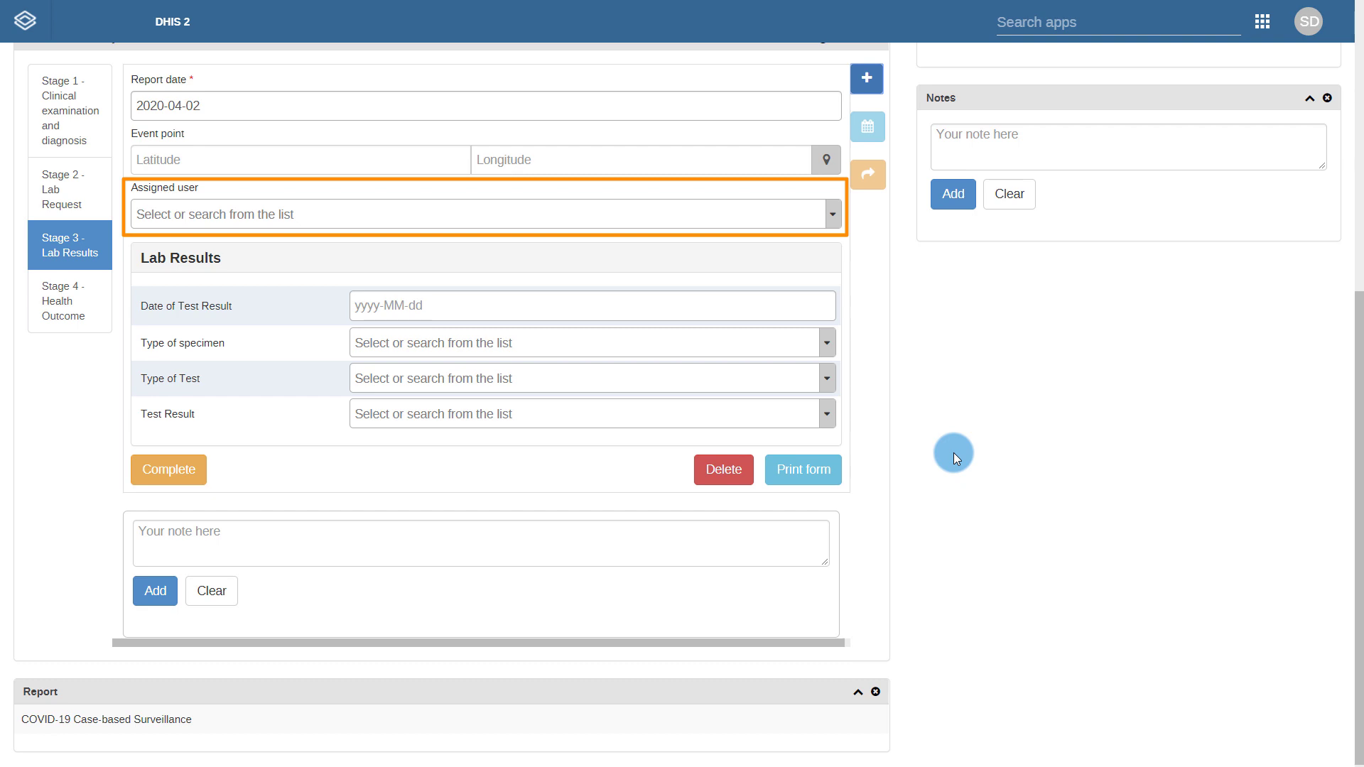
- Pick a user from the Assigned user list for the Lab Results event
left_click(240, 222)
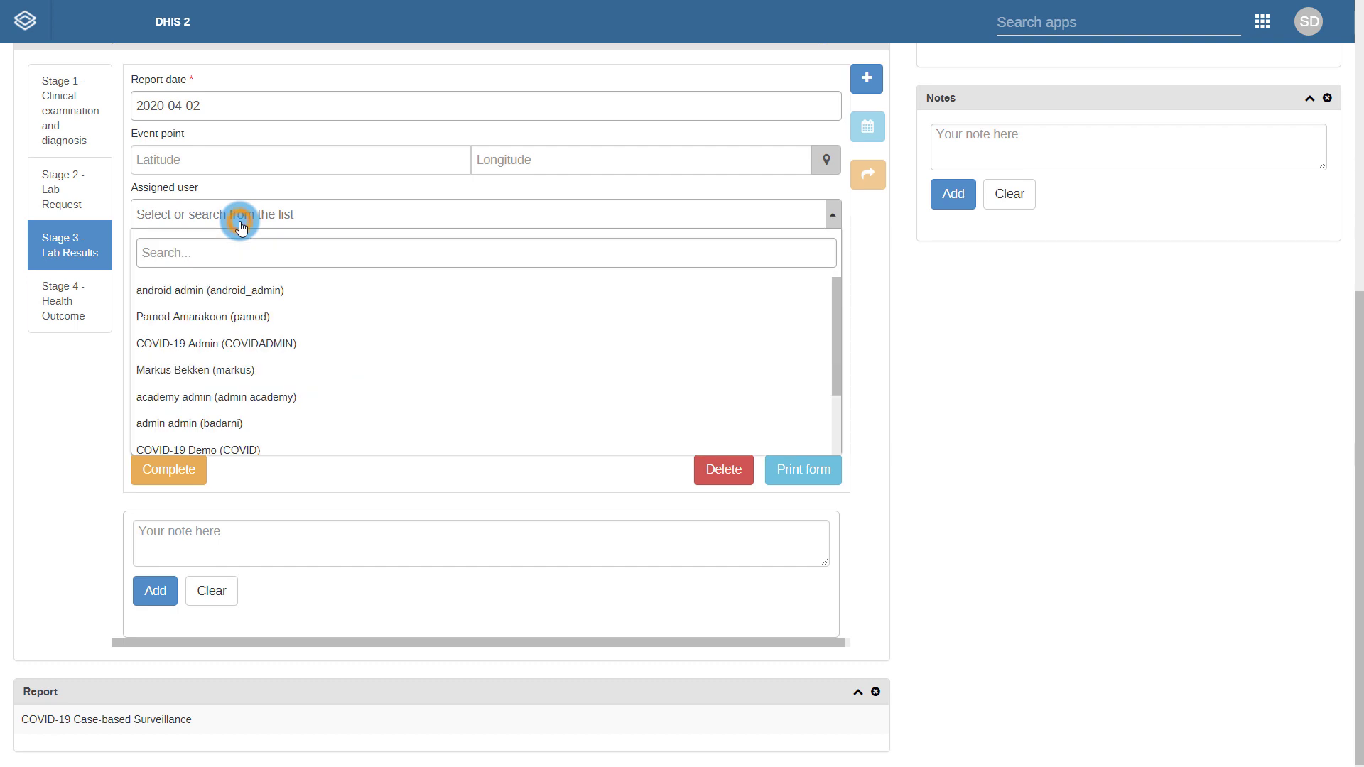
left_click(203, 324)
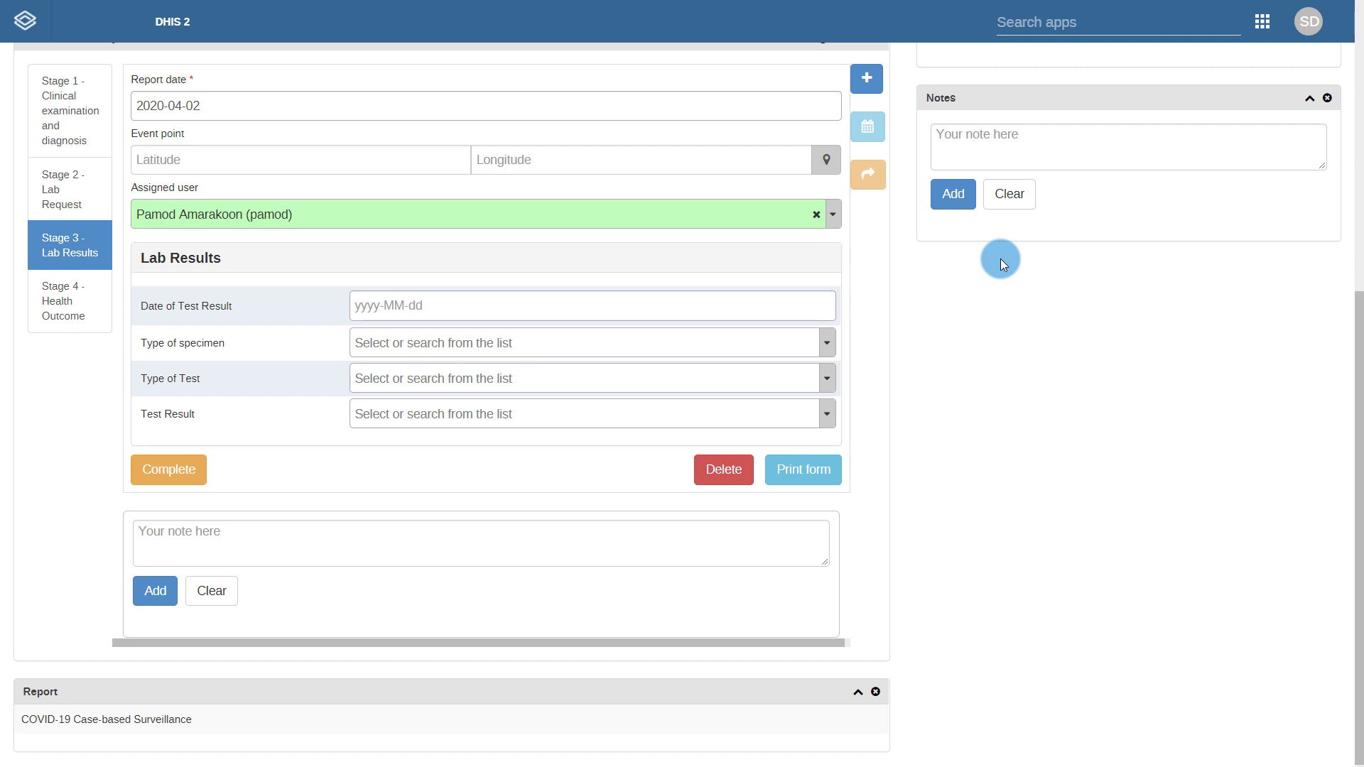
- Record Nasopharyngeal aspirate specimen, PCR test, Positive result and test date 2020-04-02
left_click(603, 342)
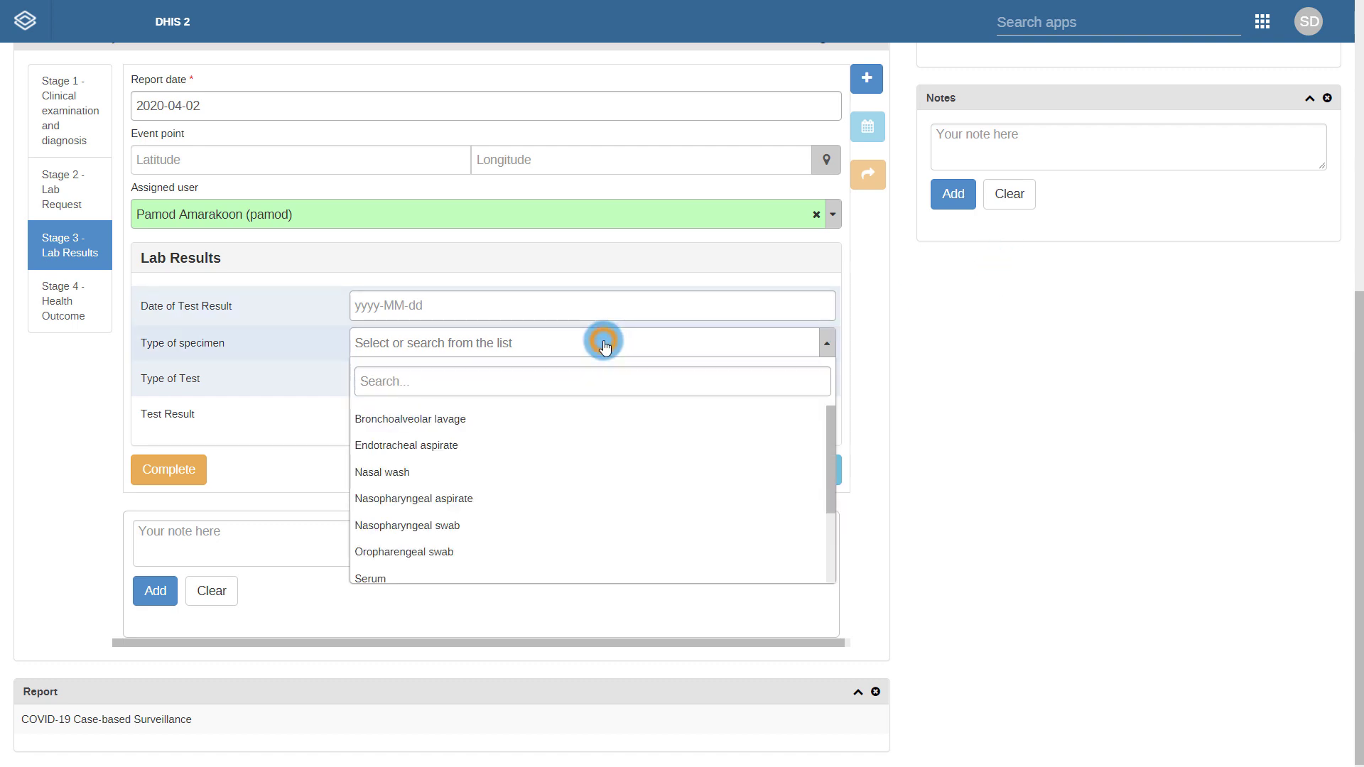
left_click(492, 504)
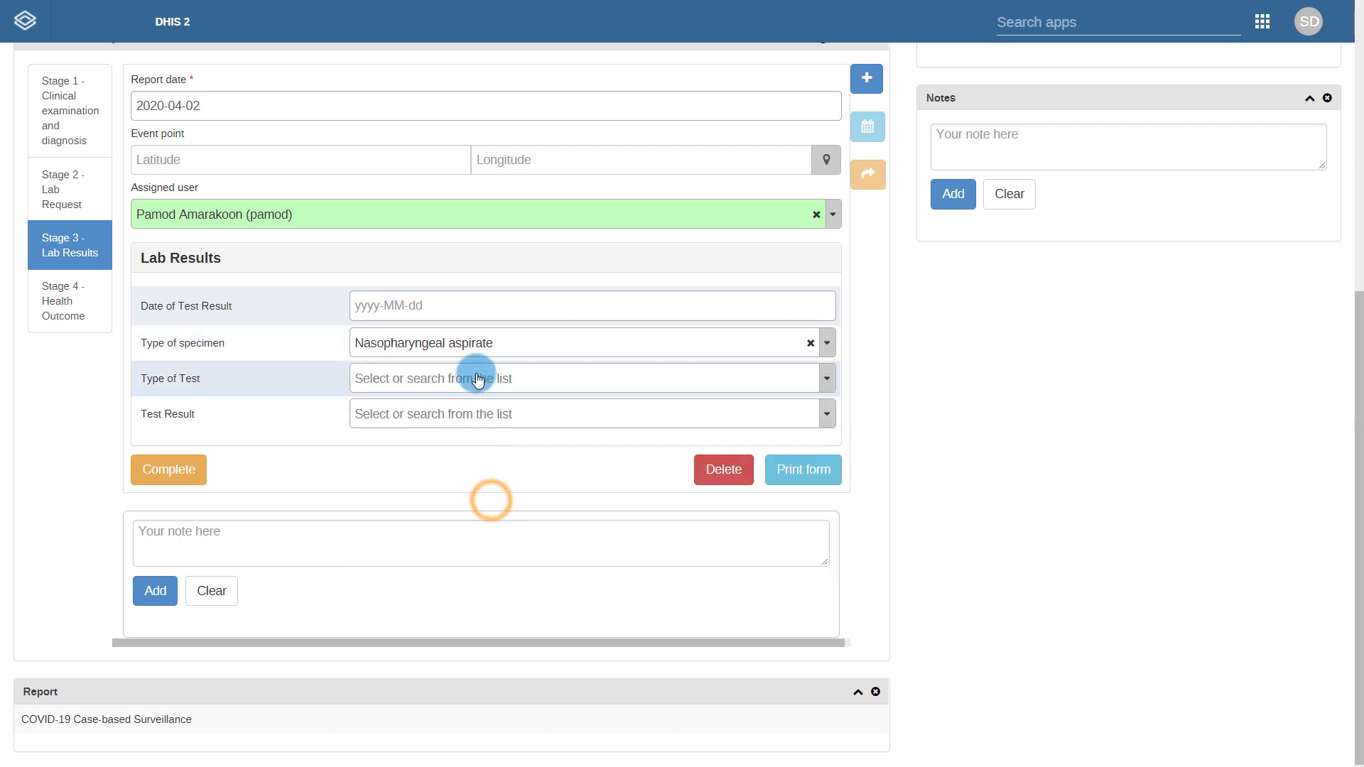
left_click(471, 377)
left_click(452, 453)
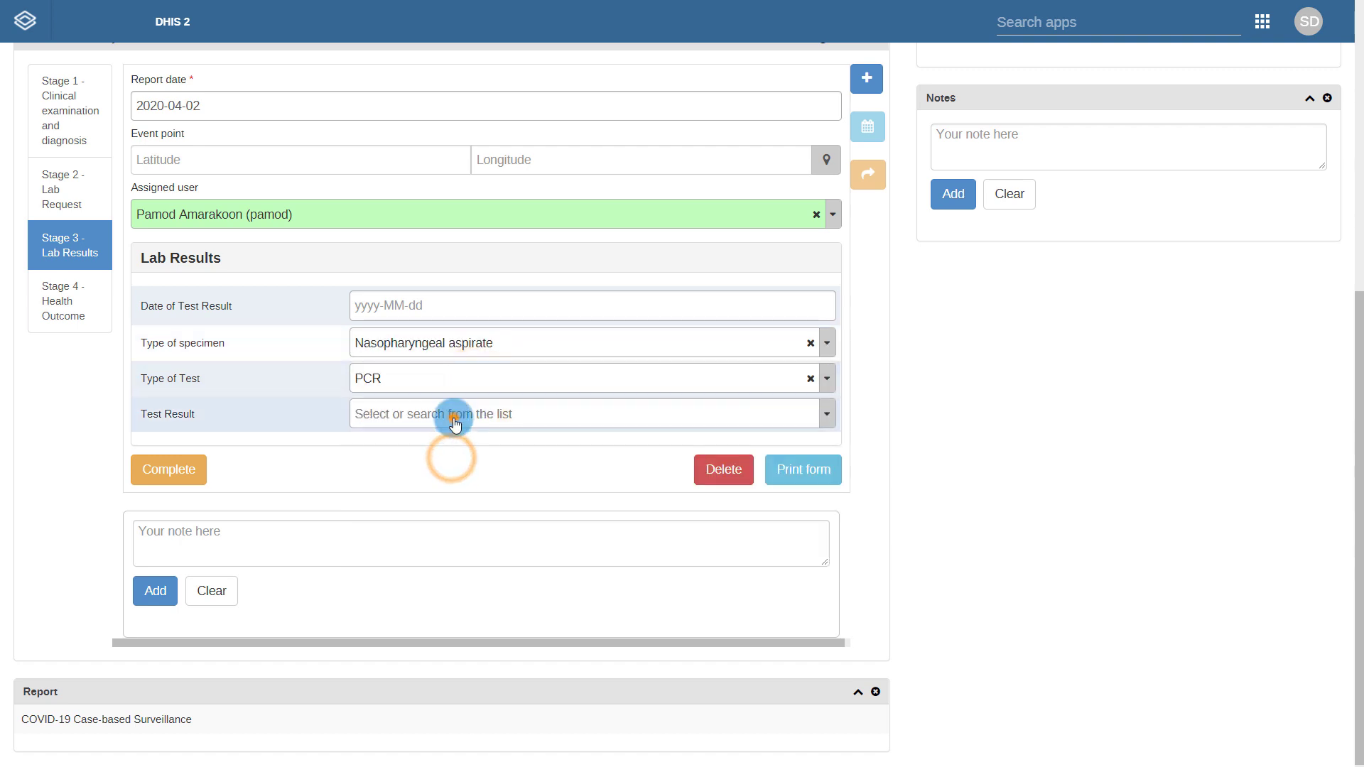
left_click(451, 417)
left_click(412, 545)
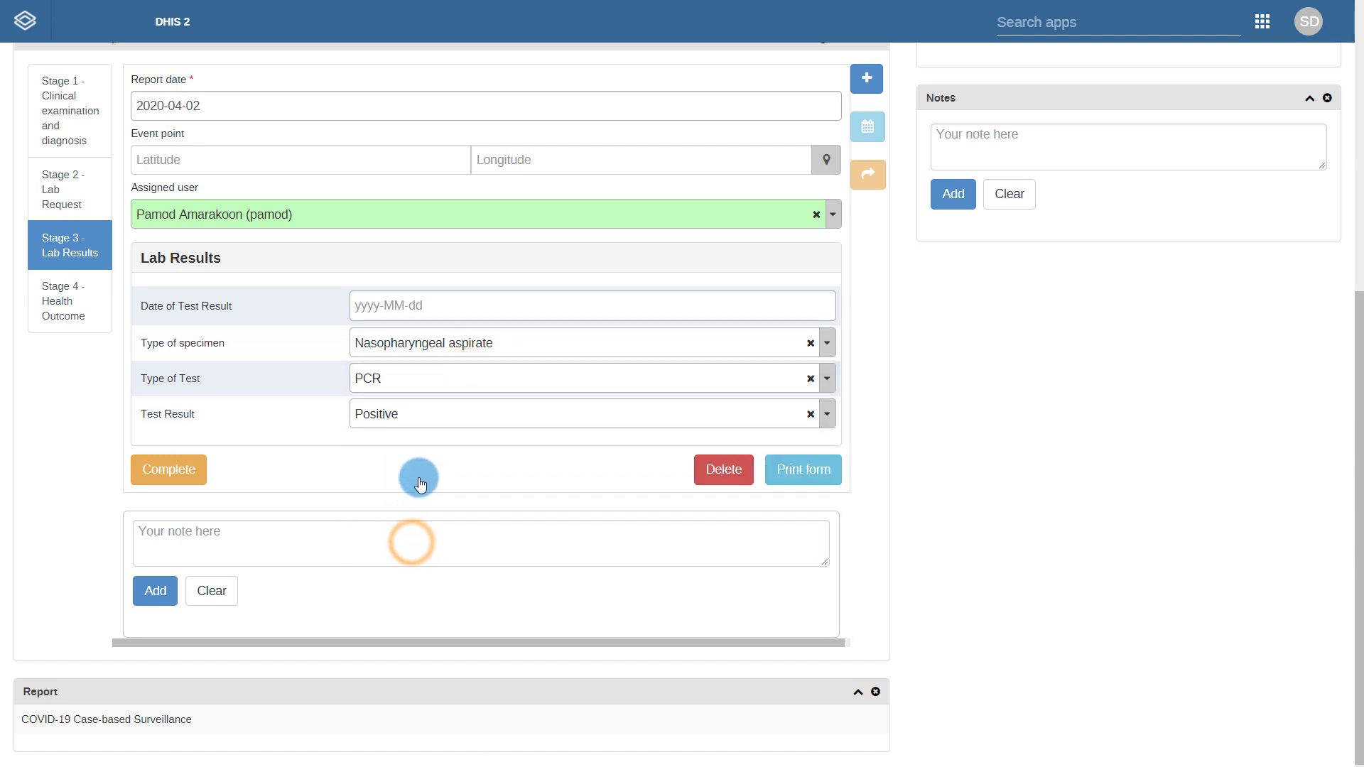
left_click(447, 308)
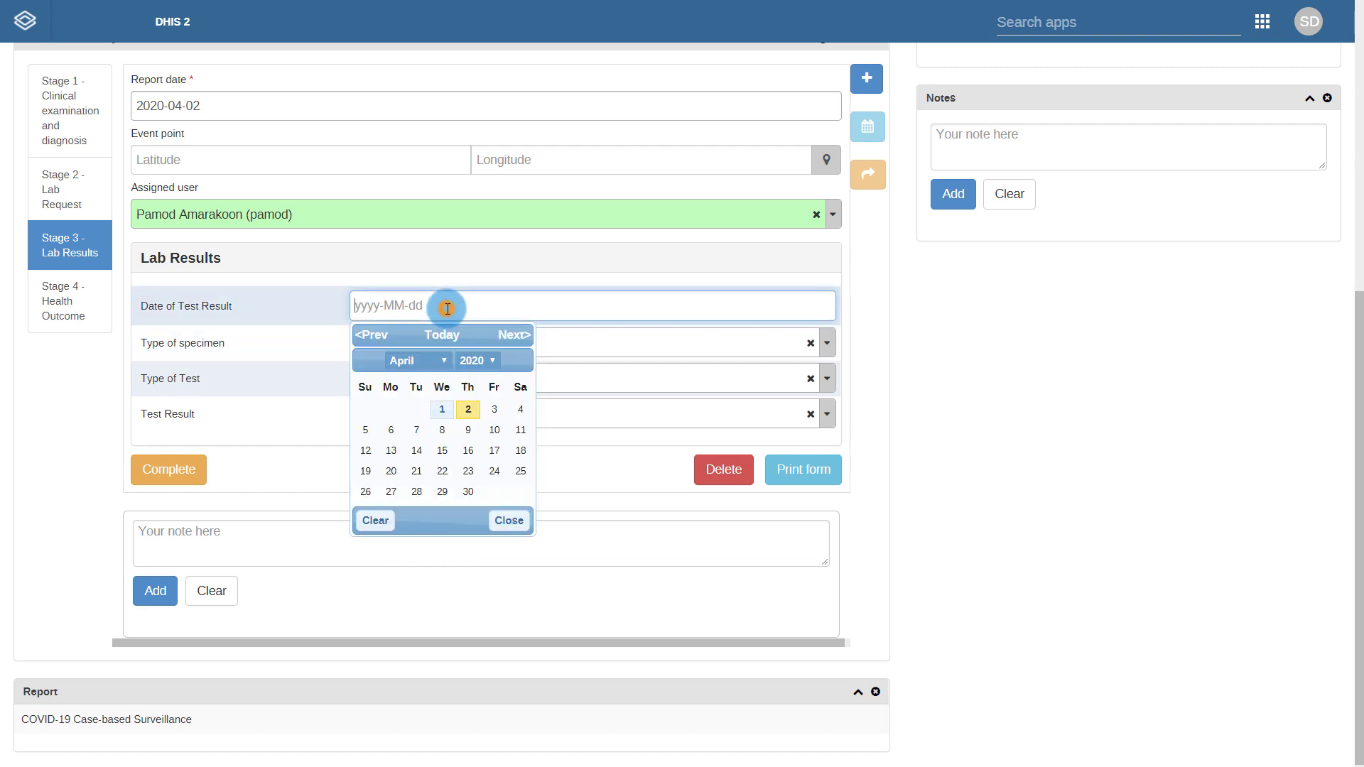
left_click(467, 409)
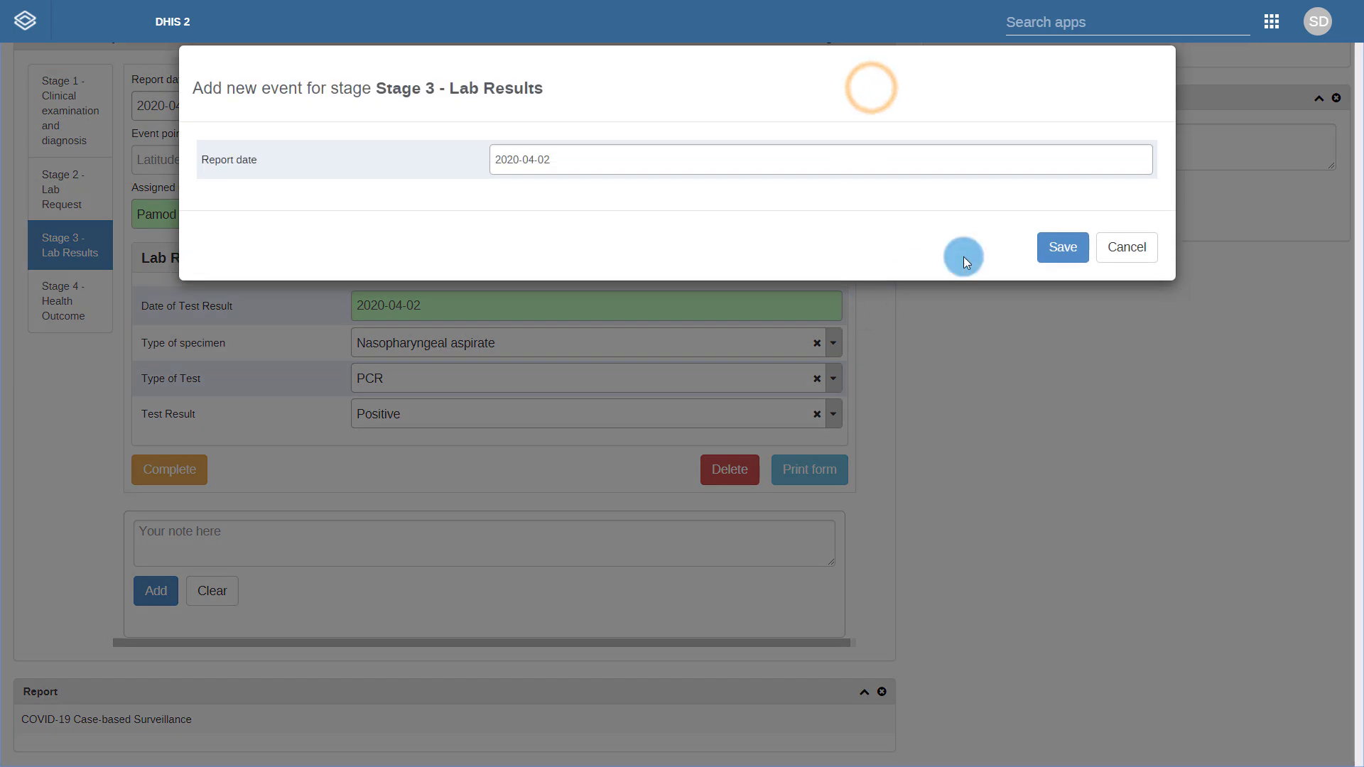
- Save another Stage 3 Lab Results event dated 2020-04-02
left_click(1060, 247)
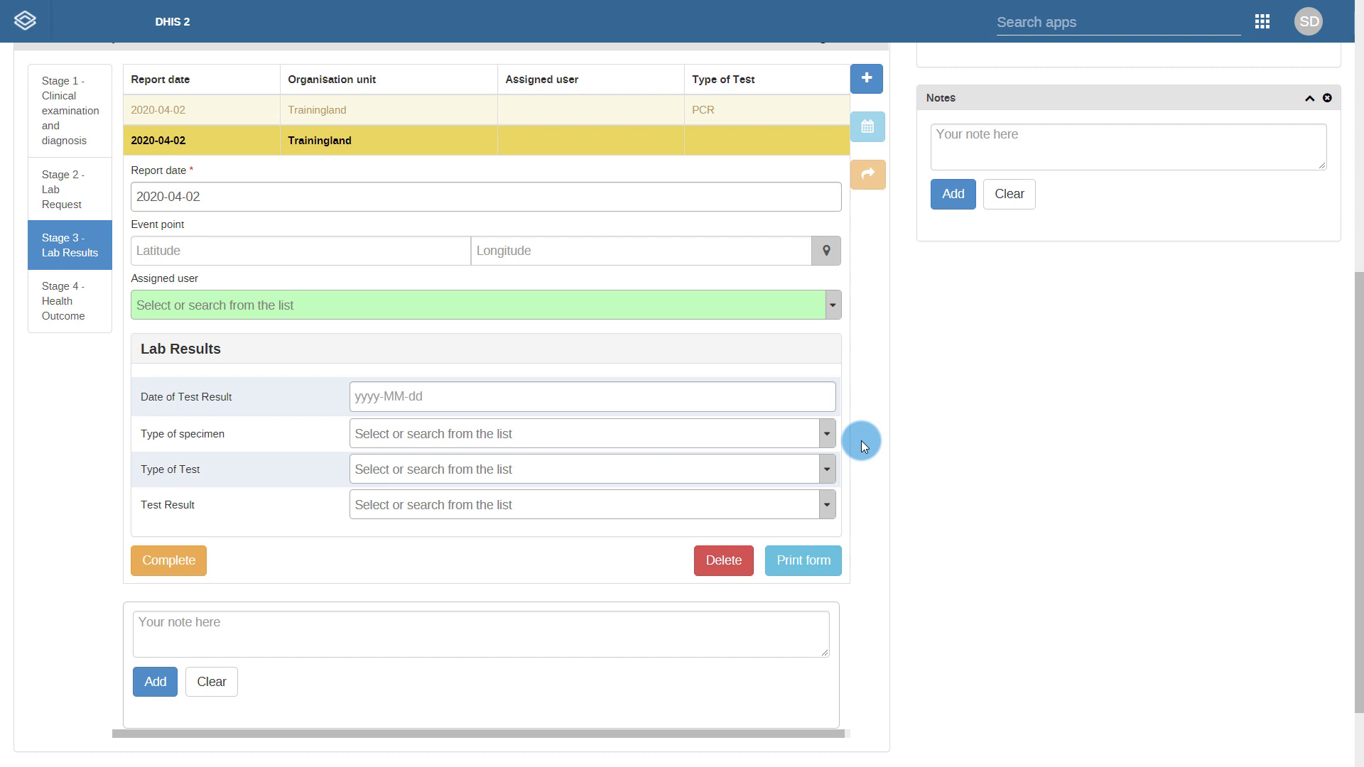
- Add a Stage 4 Health Outcome event dated 2020-04-02 and show its form
left_click(64, 304)
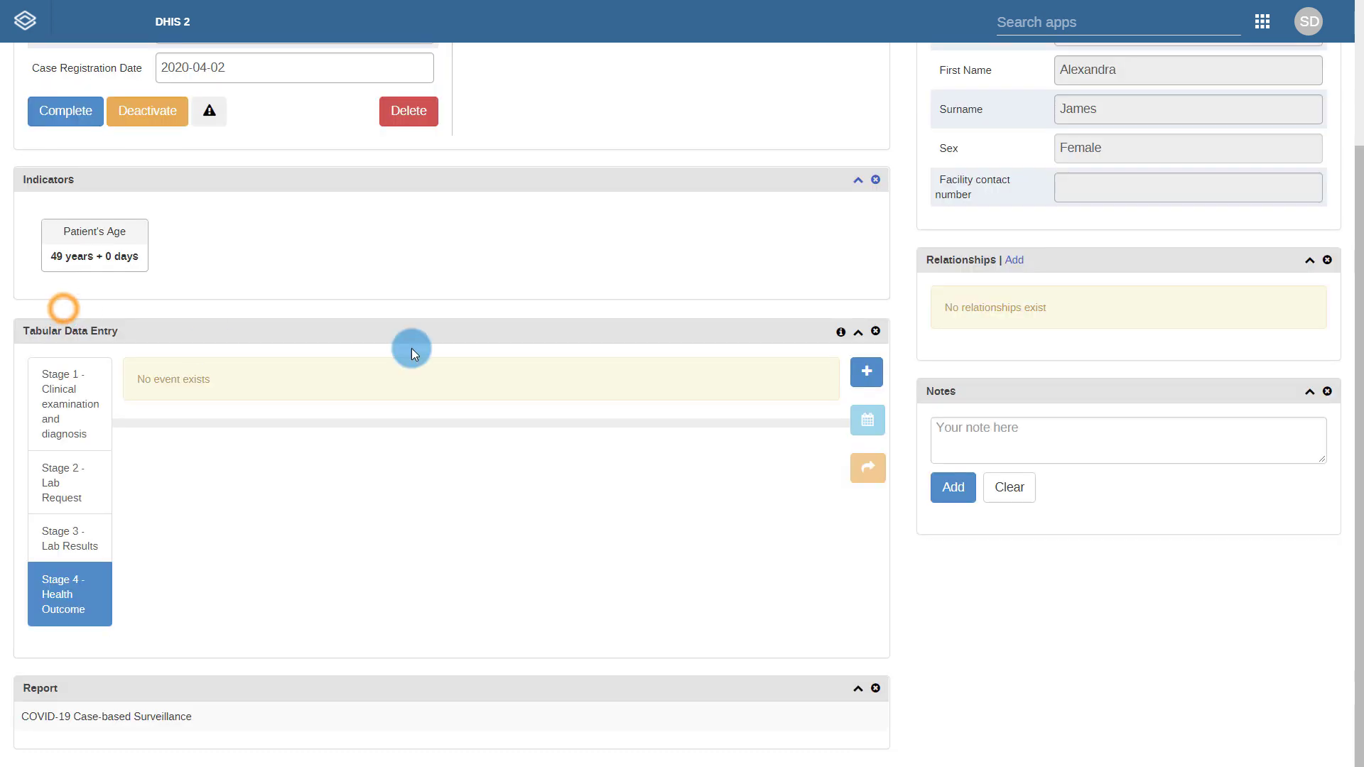
left_click(865, 375)
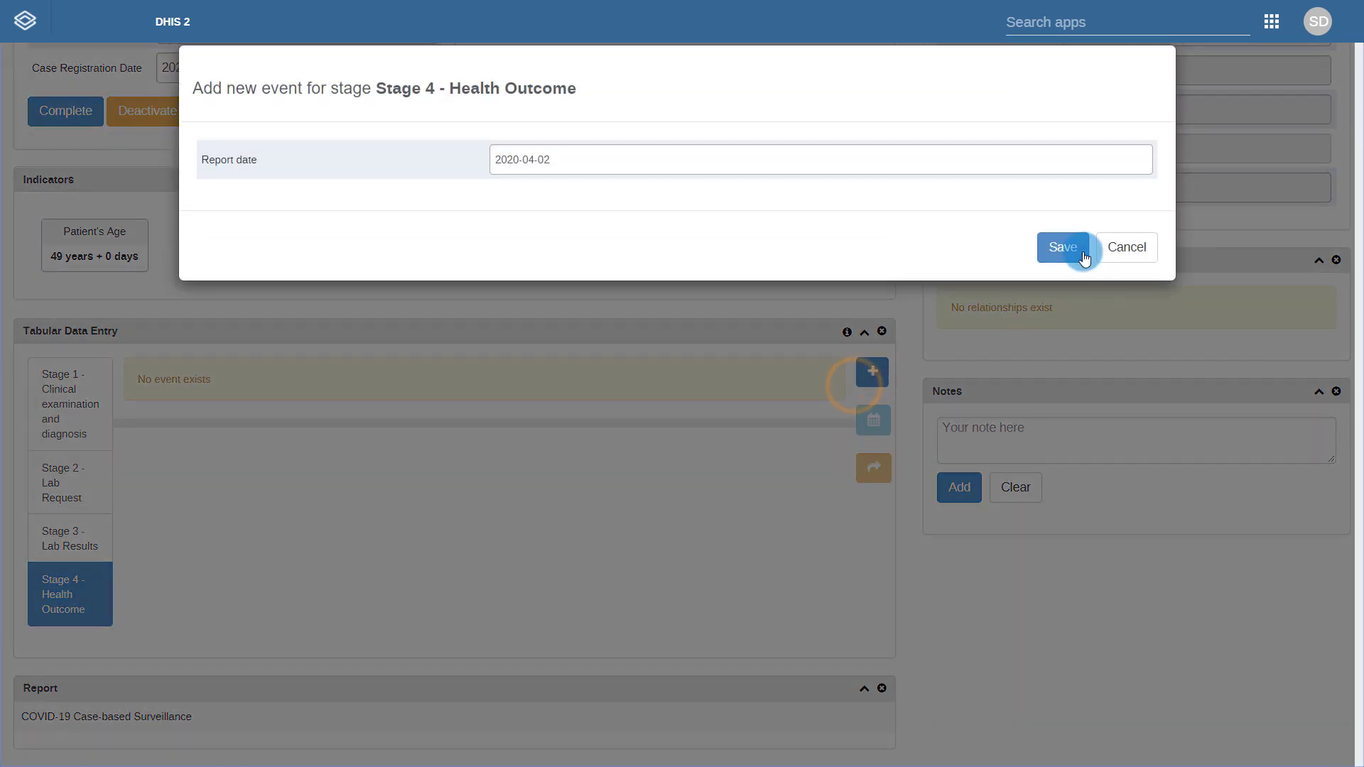
left_click(1063, 247)
scroll(904, 445, "down", 4)
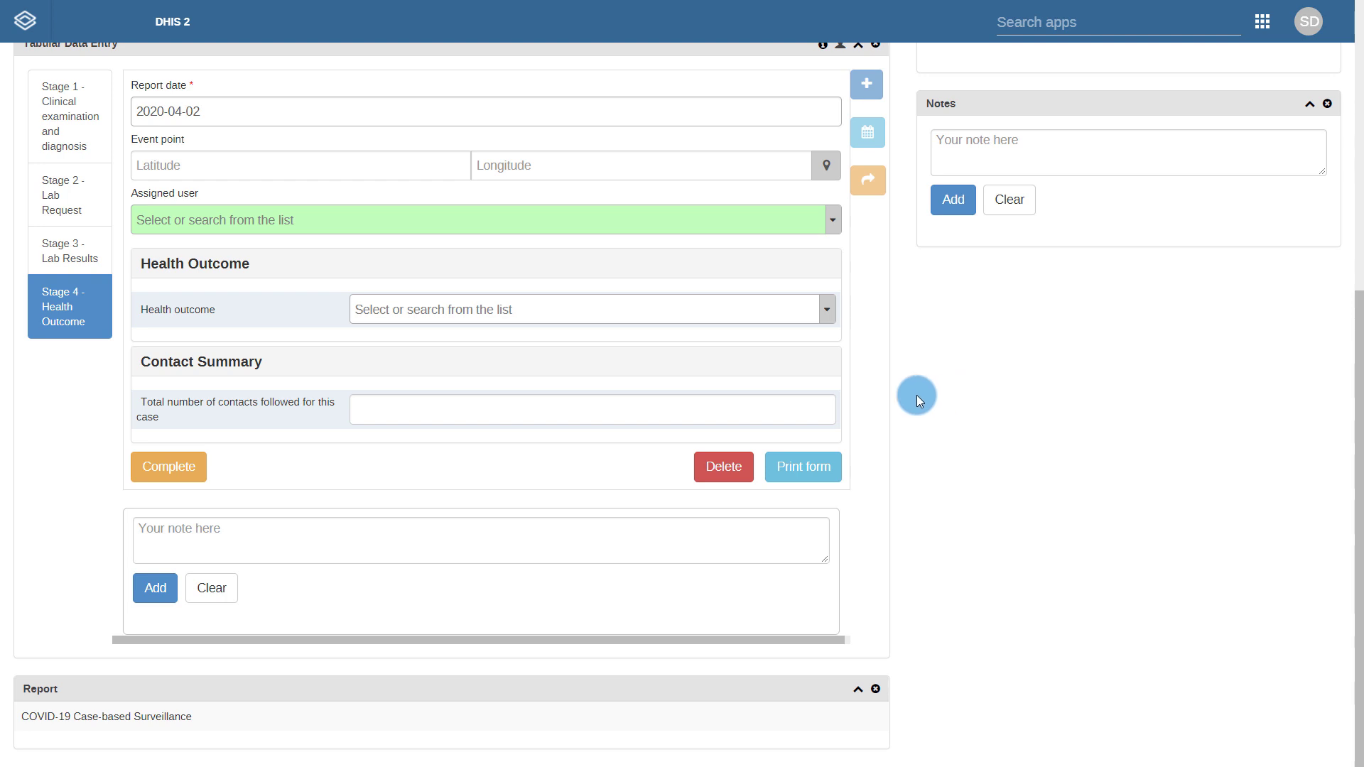
- Set the Health outcome to Recovered, then change it to Death, revealing an empty Date of death field
left_click(675, 312)
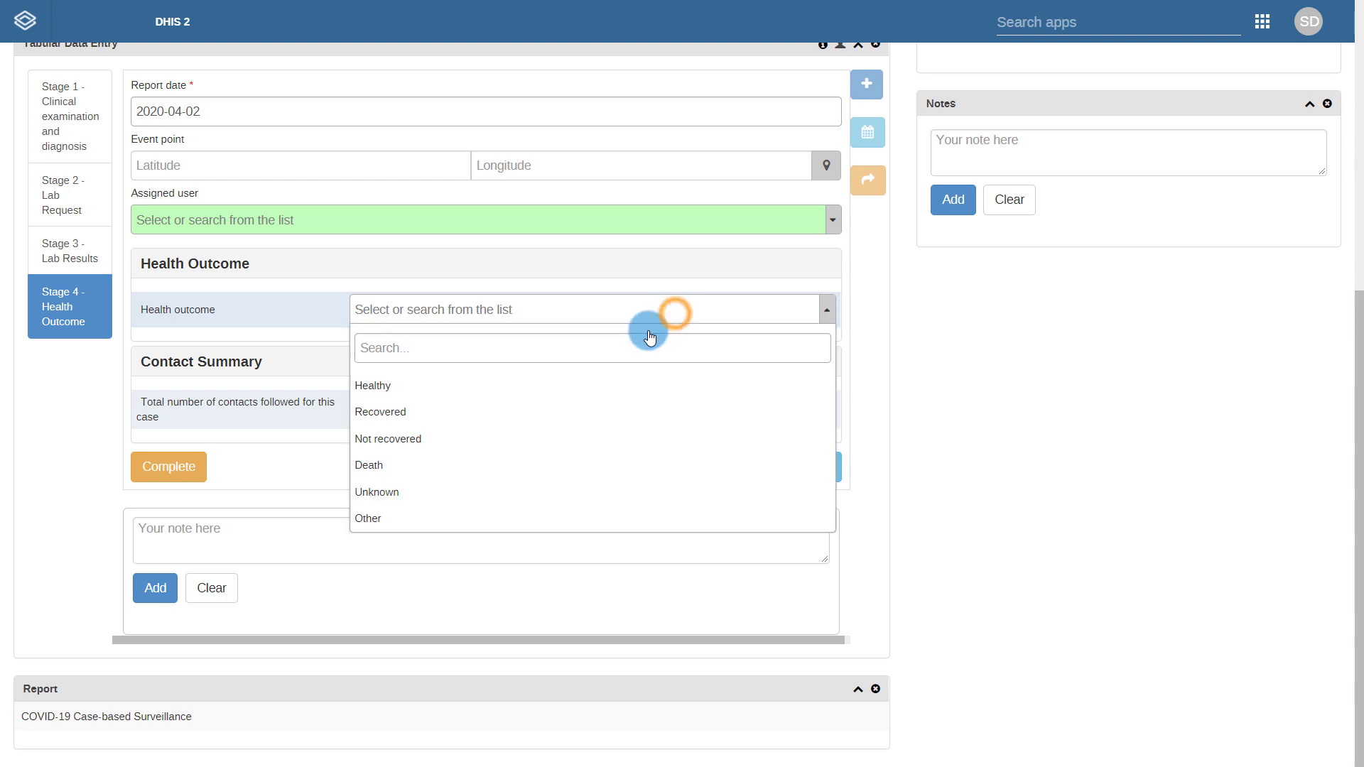
left_click(553, 421)
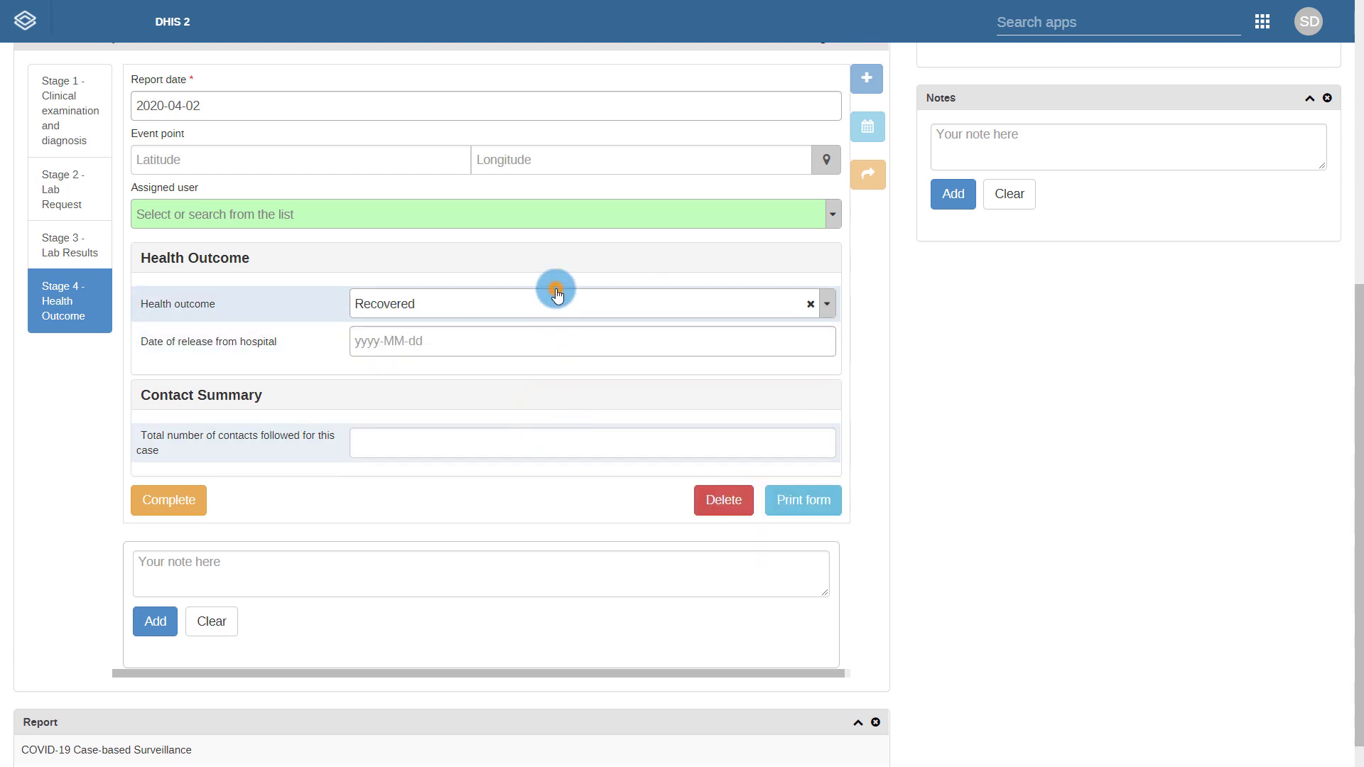
left_click(557, 294)
left_click(508, 455)
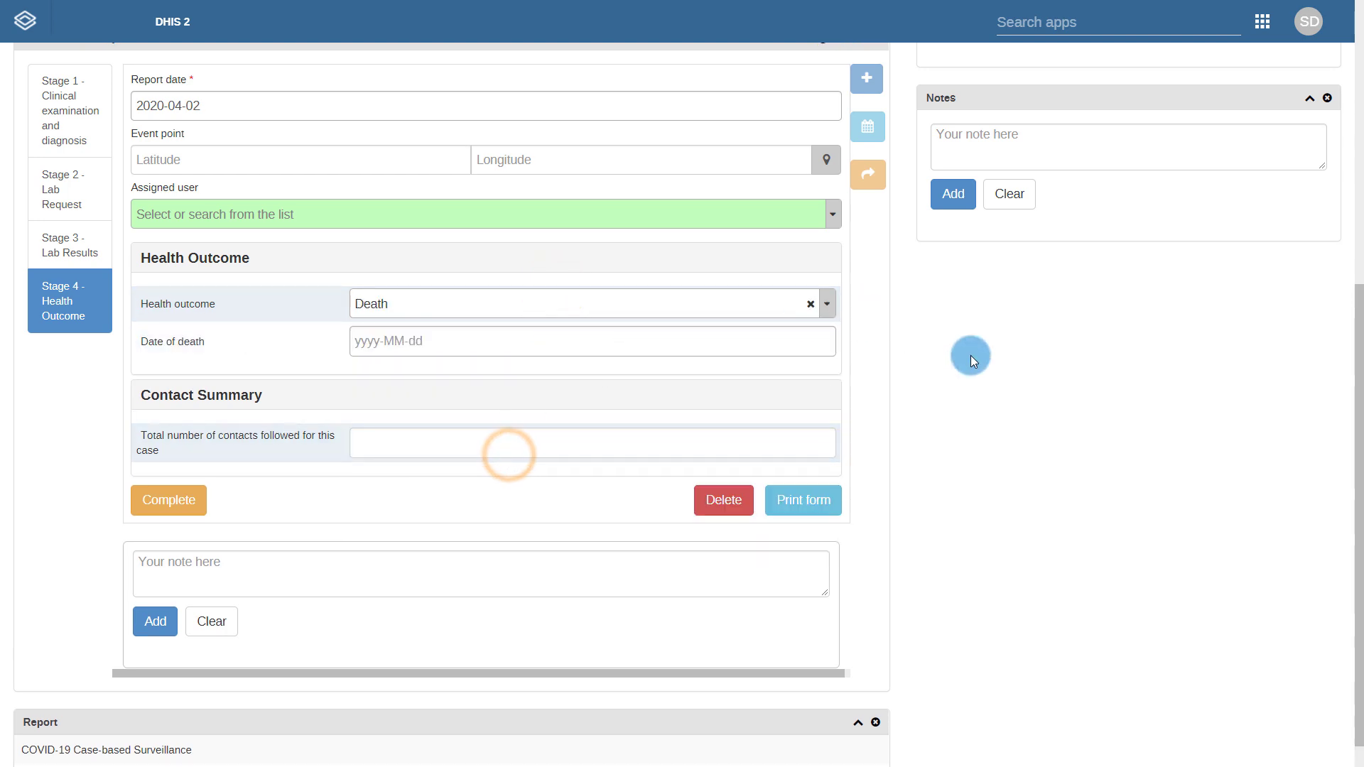